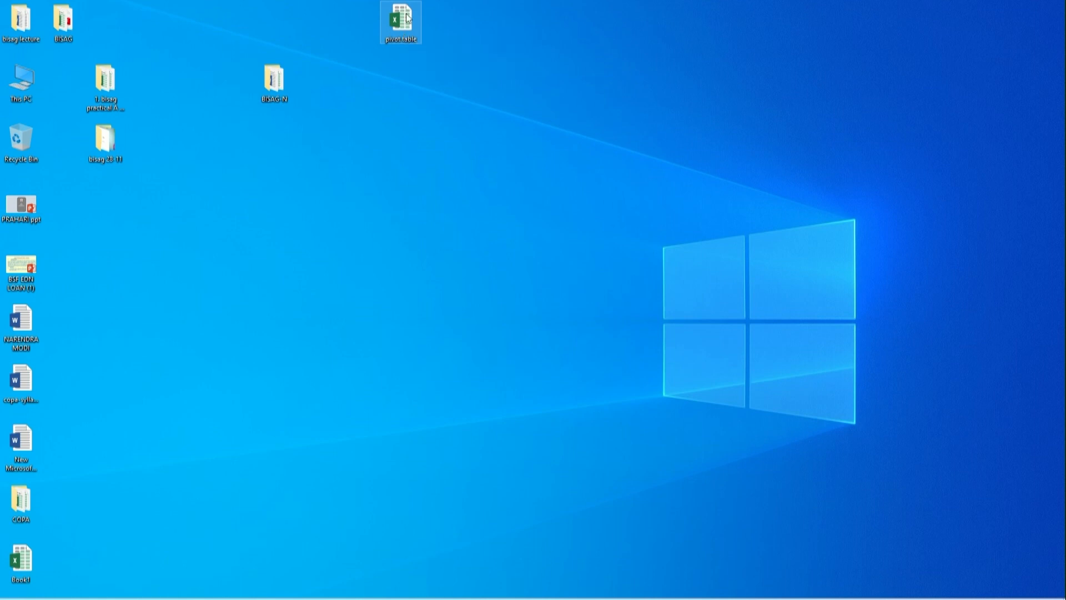
Open the pivot table workbook from the desktop.
{"action": "double_click", "coordinate": [401, 20]}
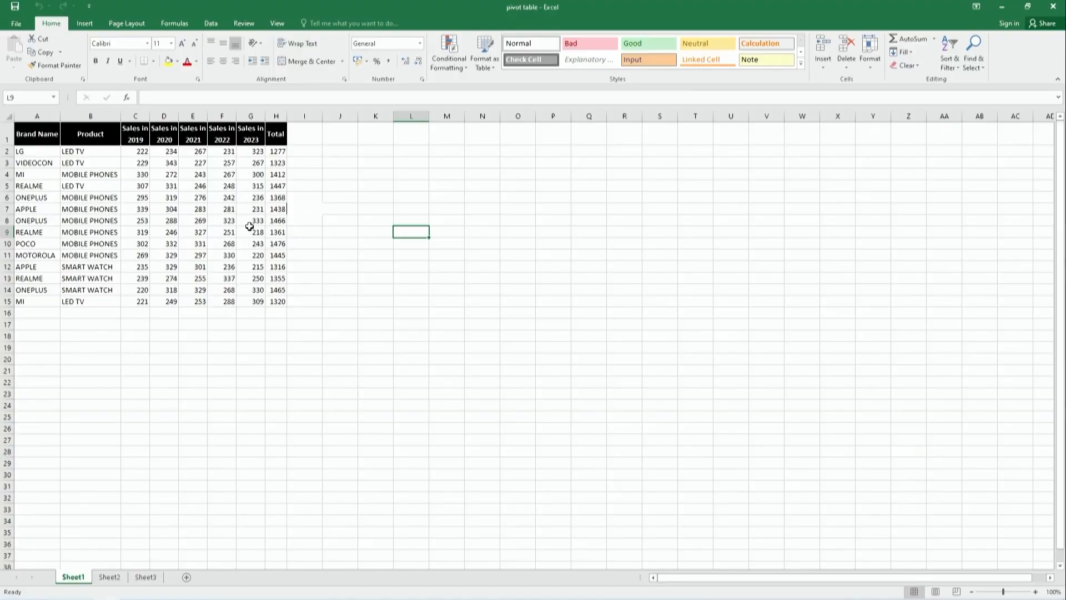
Examine the sales table's Brand Name and Product columns, the yearly sales figures and the formula in the Total column.
{"action": "left_click", "coordinate": [280, 151]}
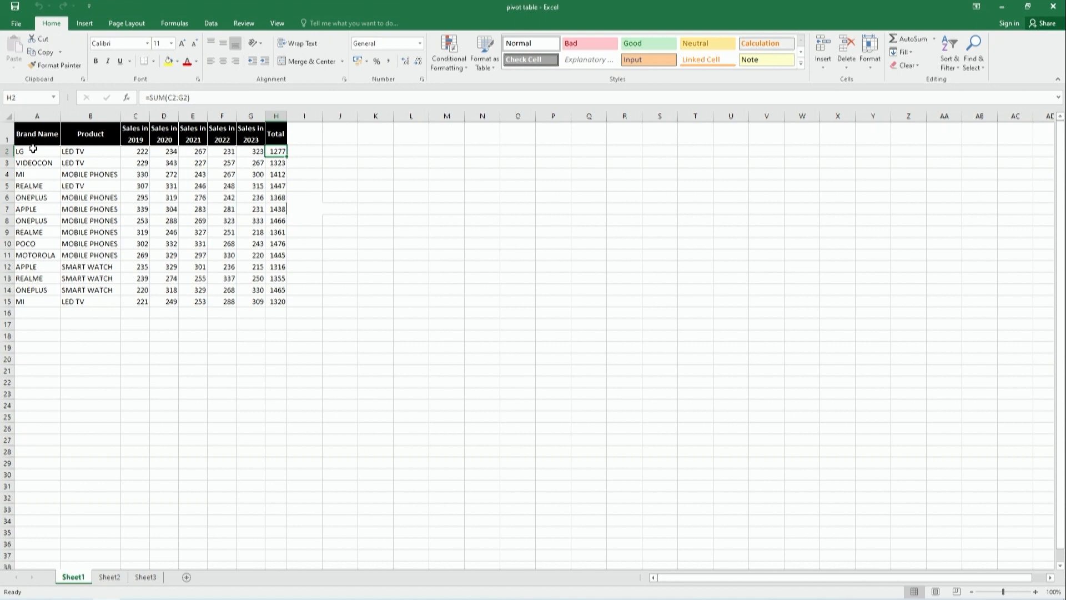
{"action": "left_click_drag", "start_coordinate": [31, 153], "coordinate": [32, 303]}
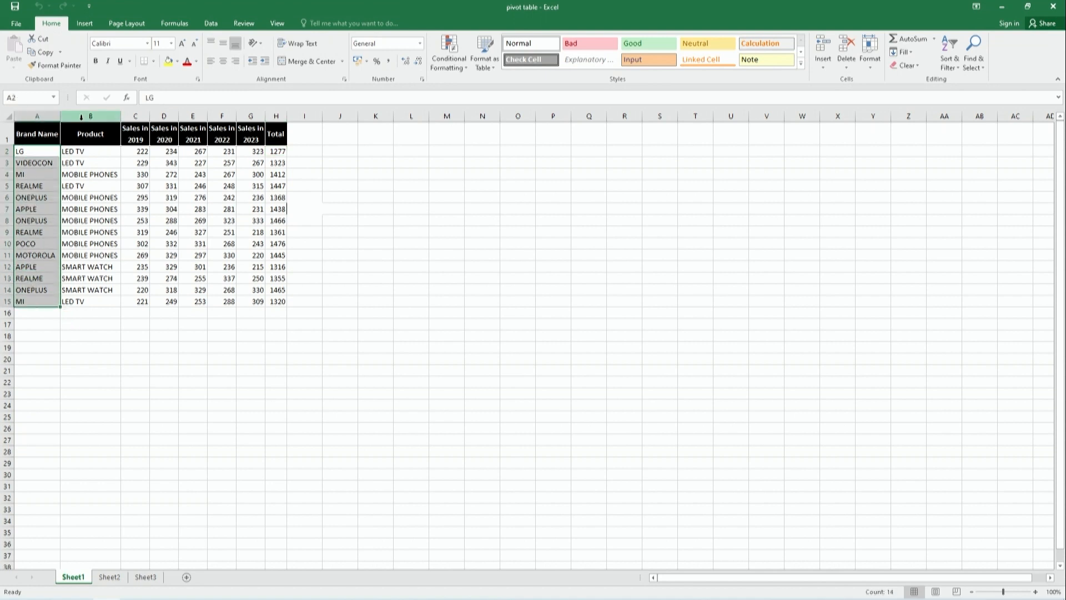
{"action": "left_click", "coordinate": [100, 153]}
{"action": "left_click_drag", "start_coordinate": [100, 152], "coordinate": [83, 303]}
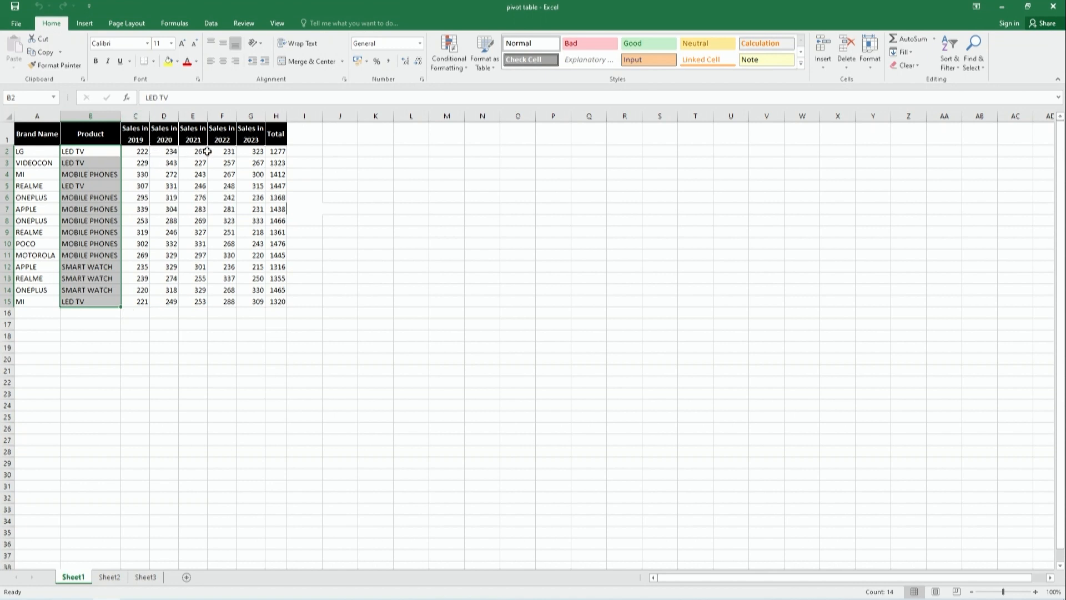
{"action": "left_click", "coordinate": [277, 150]}
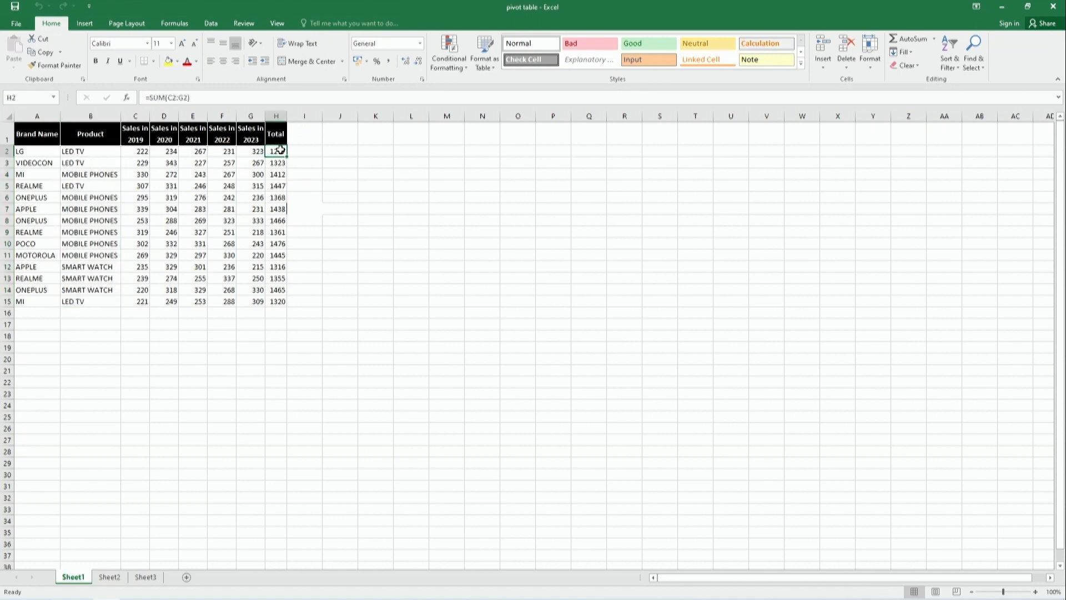
{"action": "left_click", "coordinate": [138, 153]}
{"action": "left_click_drag", "start_coordinate": [138, 152], "coordinate": [280, 148]}
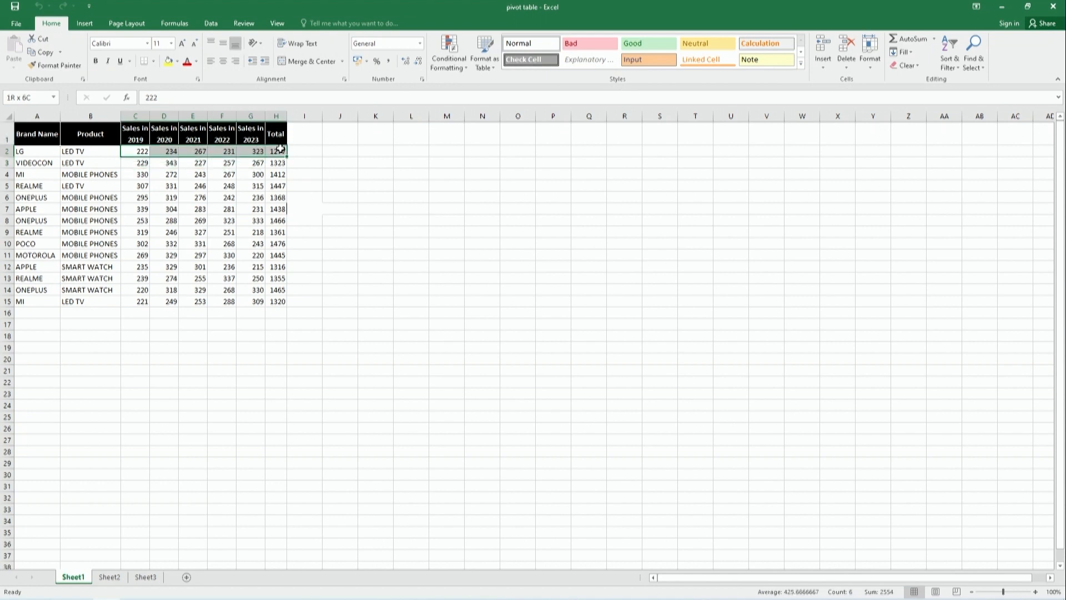
{"action": "left_click", "coordinate": [314, 178]}
{"action": "left_click_drag", "start_coordinate": [33, 133], "coordinate": [281, 310]}
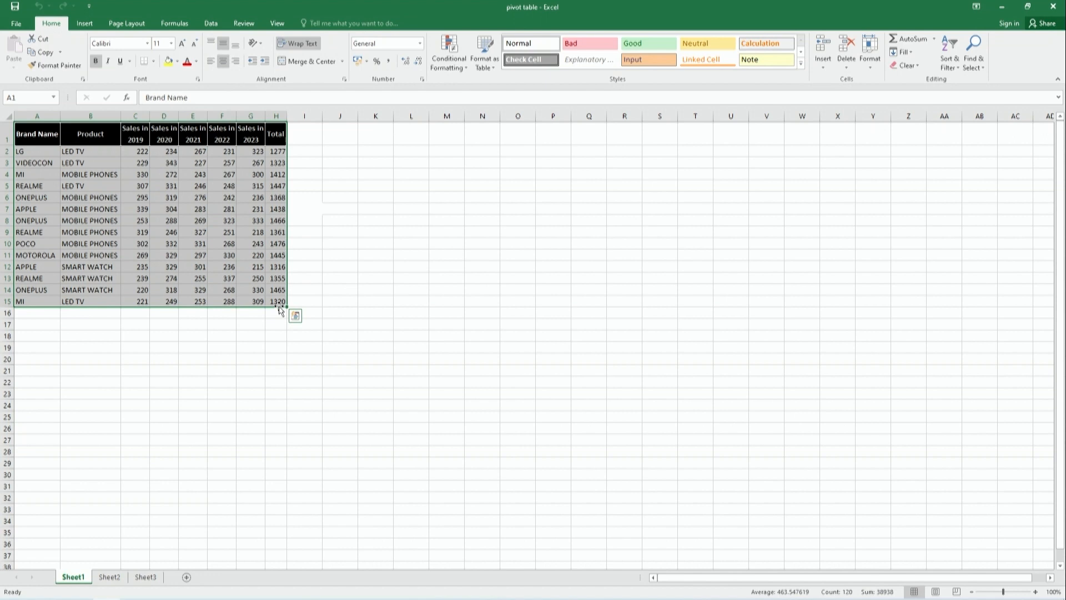
{"action": "left_click", "coordinate": [304, 347]}
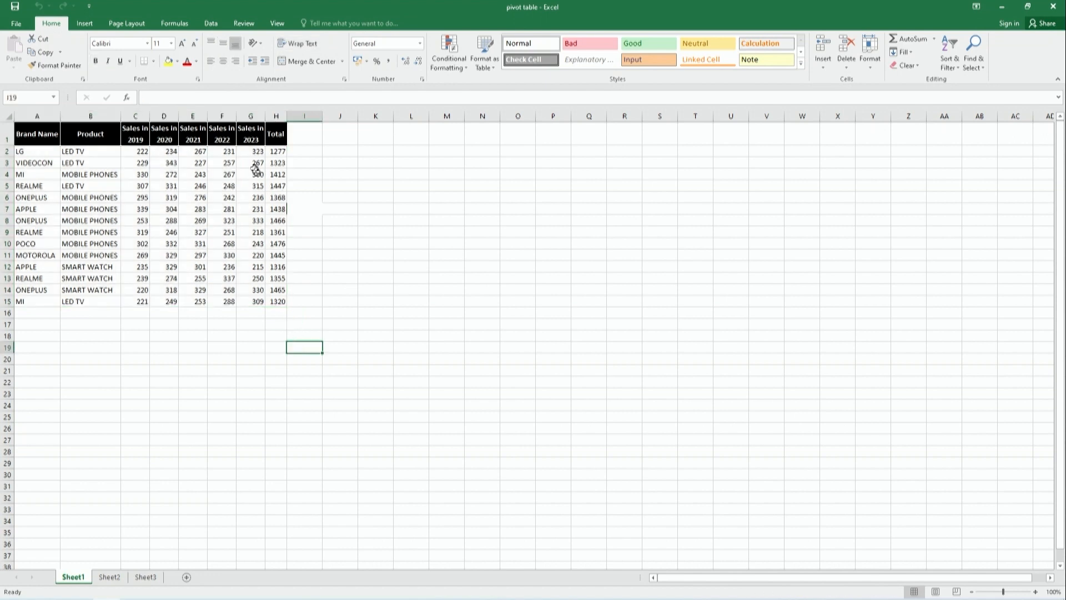
{"action": "left_click", "coordinate": [285, 151]}
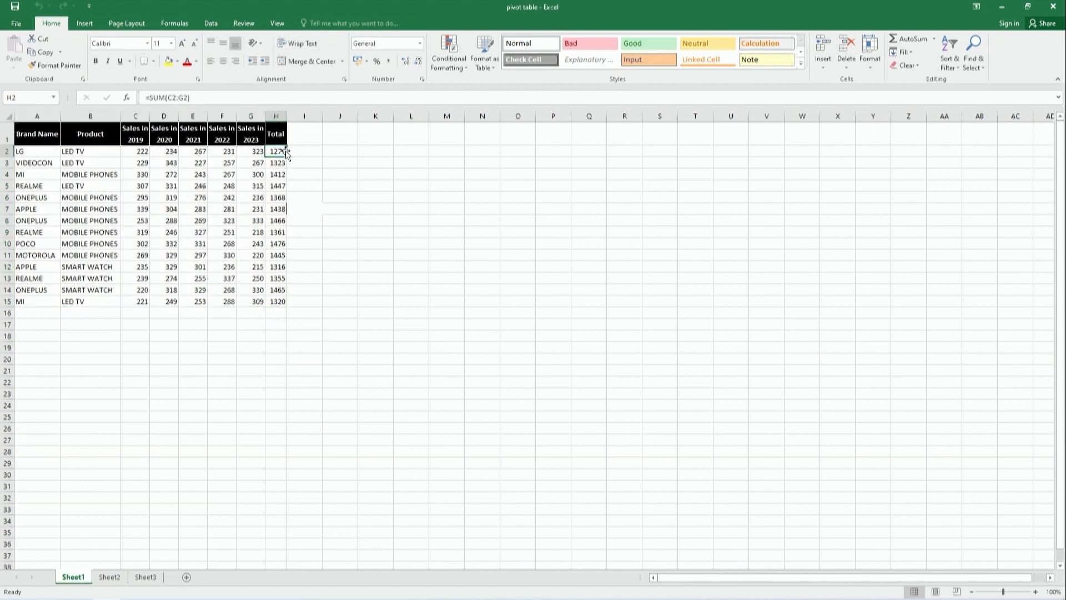
{"action": "left_click_drag", "start_coordinate": [127, 151], "coordinate": [274, 151]}
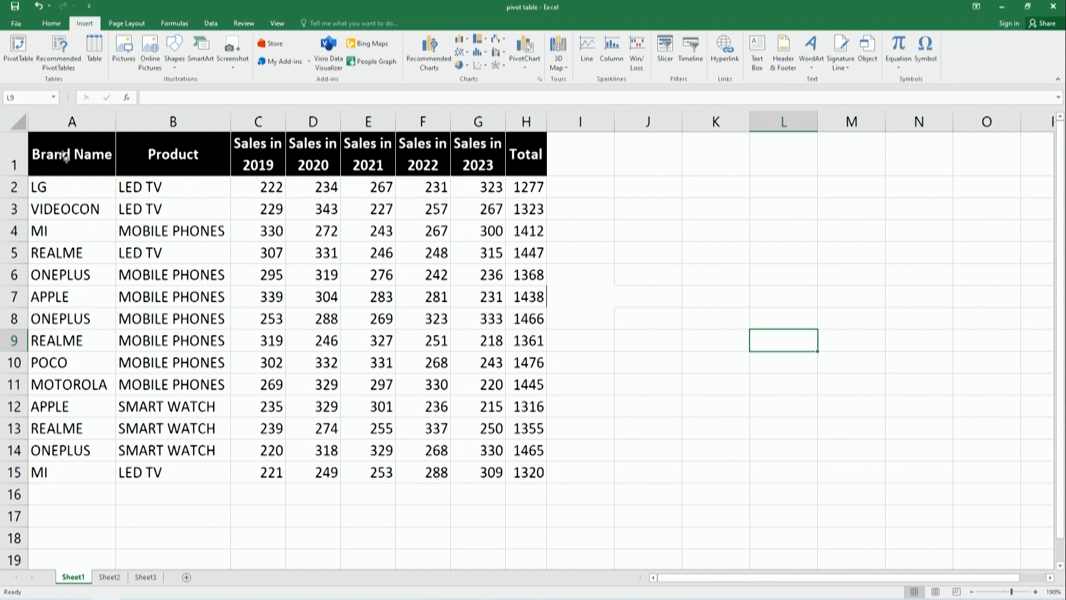
Create a PivotTable from the range A1:H15 of Sheet1 on a new worksheet.
{"action": "left_click_drag", "start_coordinate": [59, 151], "coordinate": [538, 469]}
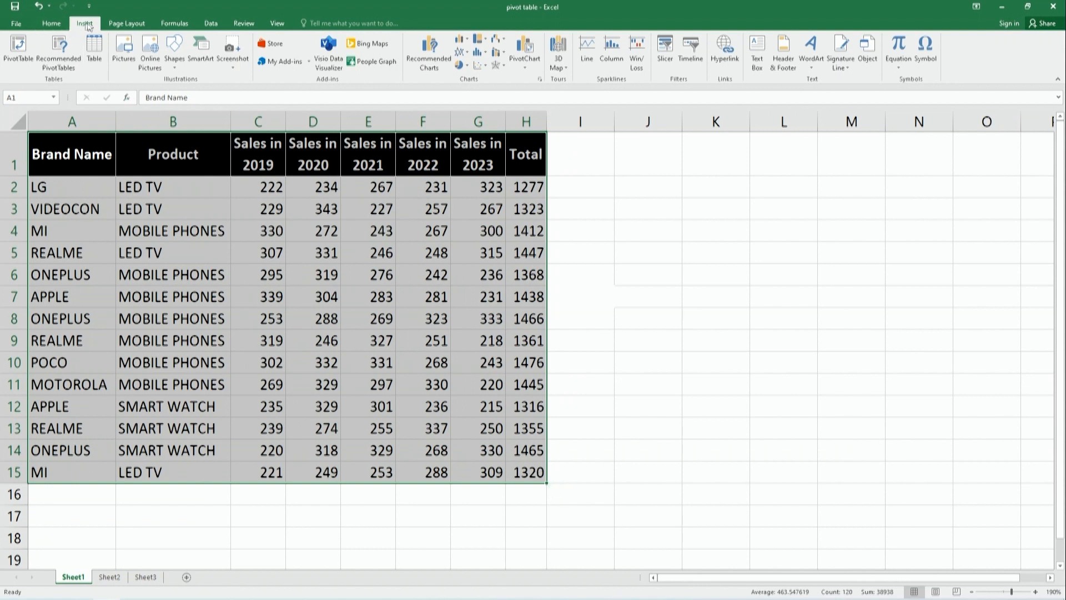
{"action": "left_click", "coordinate": [19, 64]}
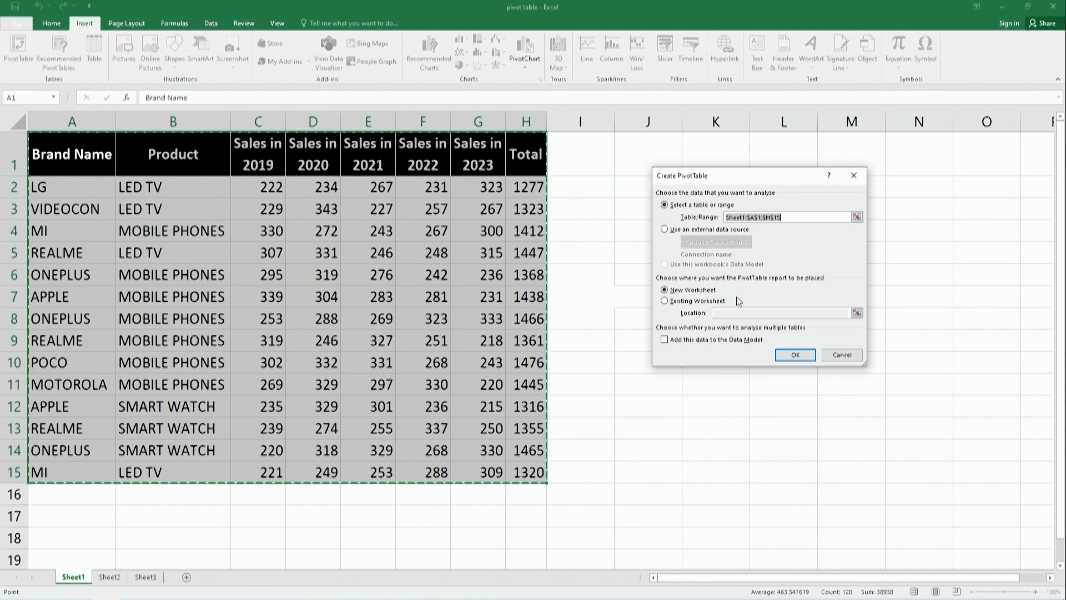
{"action": "left_click", "coordinate": [794, 354]}
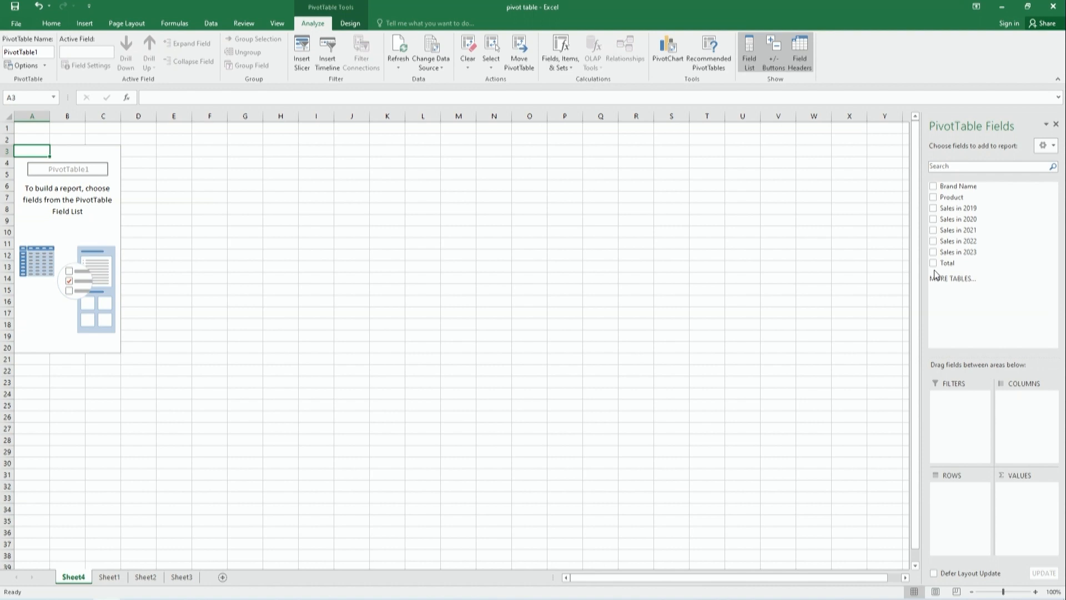
Add Brand Name, Product, the yearly sales fields from 2019 through 2023, and Total to the PivotTable.
{"action": "left_click", "coordinate": [933, 186]}
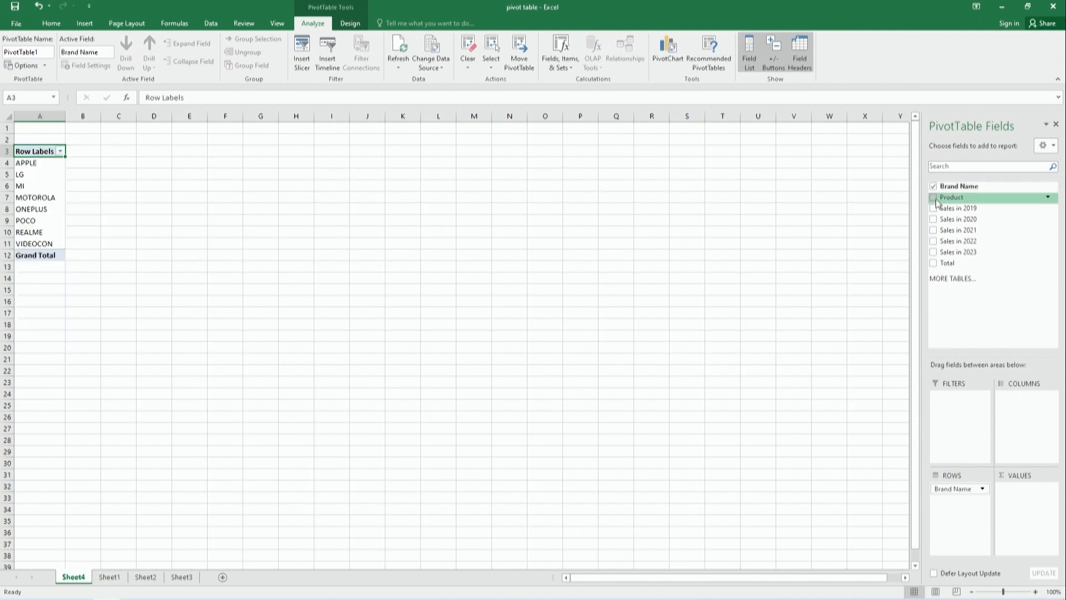
{"action": "left_click", "coordinate": [933, 197]}
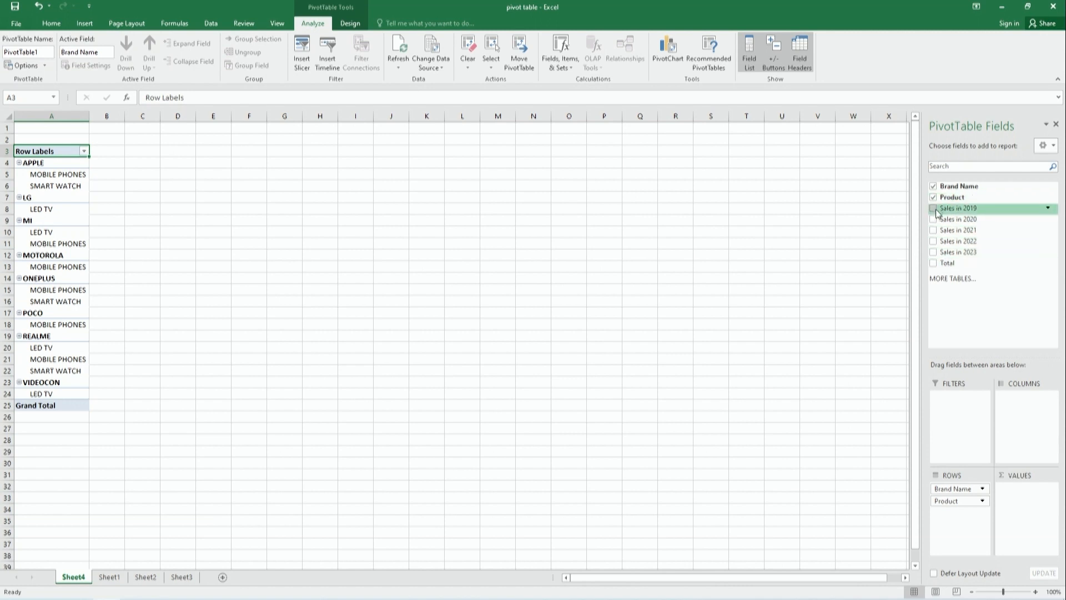
{"action": "left_click", "coordinate": [934, 209]}
{"action": "left_click", "coordinate": [934, 220]}
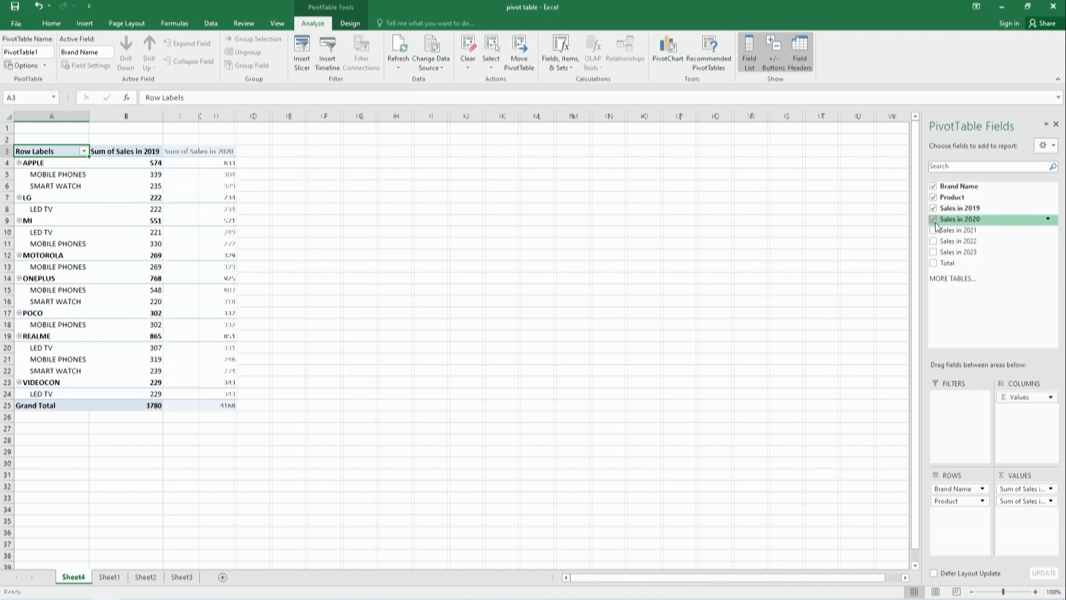
{"action": "left_click", "coordinate": [933, 230]}
{"action": "left_click", "coordinate": [934, 241]}
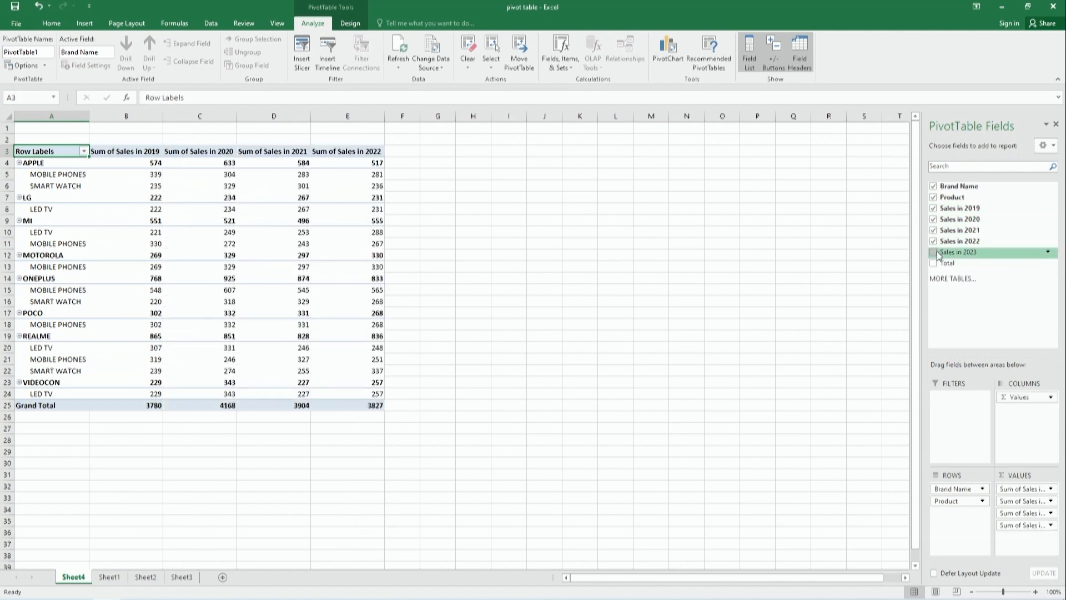
{"action": "left_click", "coordinate": [933, 253]}
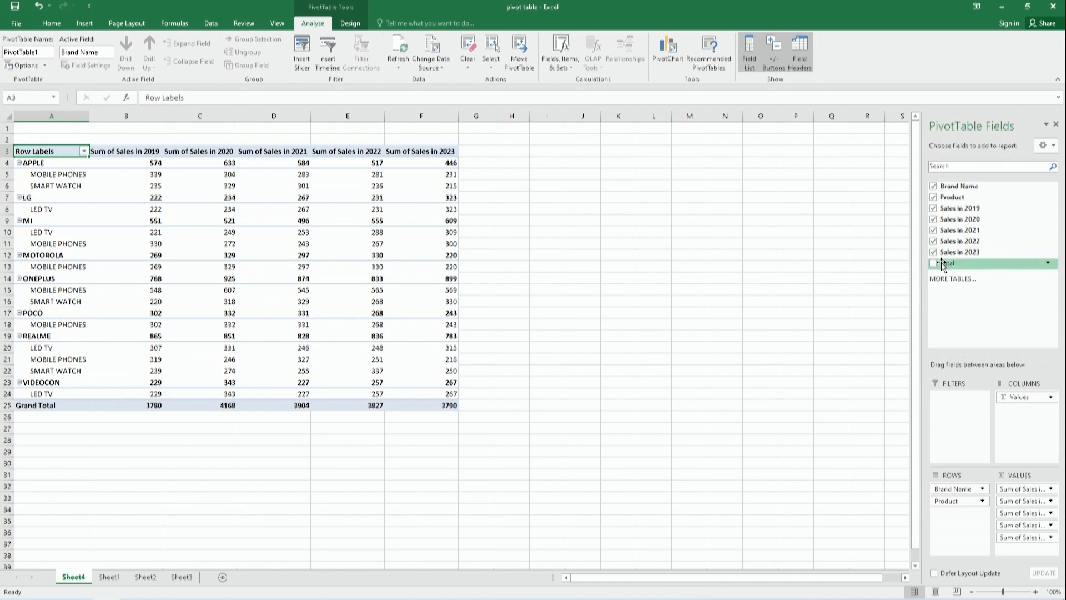
{"action": "left_click", "coordinate": [934, 264]}
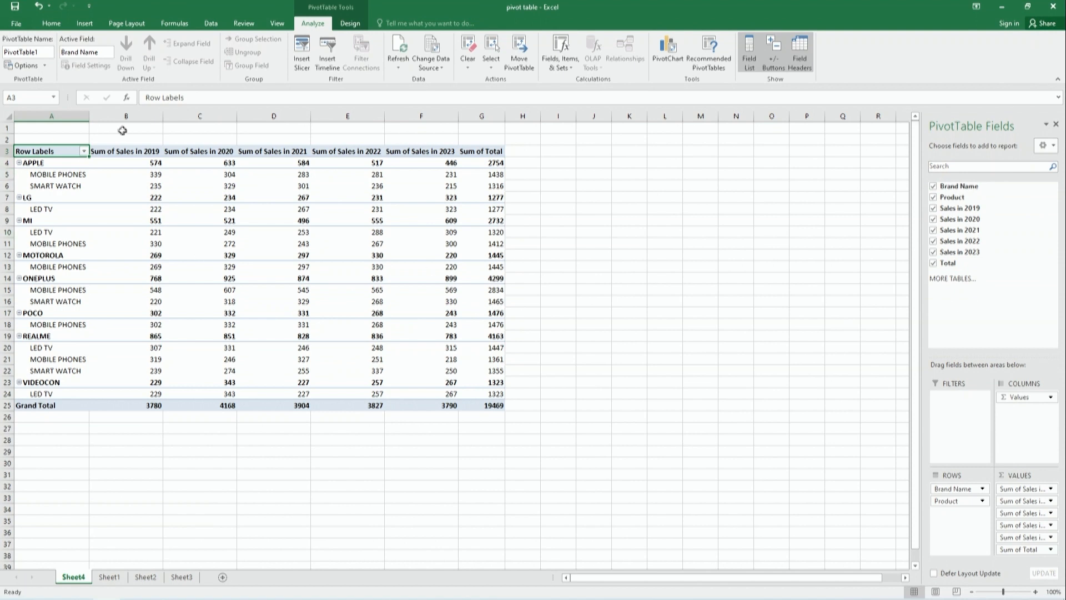
Filter the PivotTable's brand names to show only APPLE.
{"action": "left_click", "coordinate": [83, 151]}
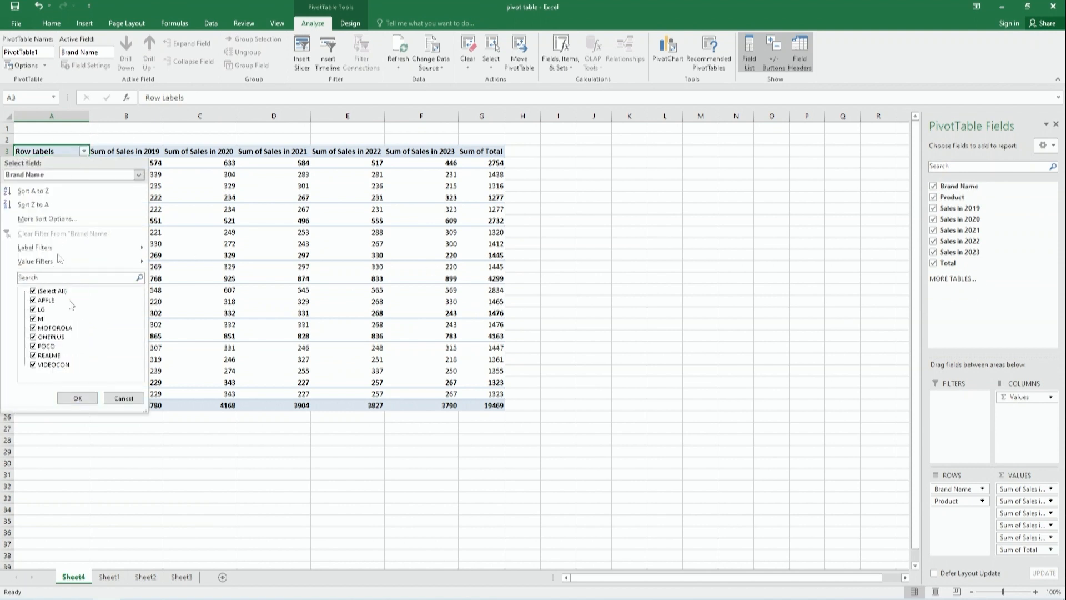
{"action": "left_click", "coordinate": [40, 291]}
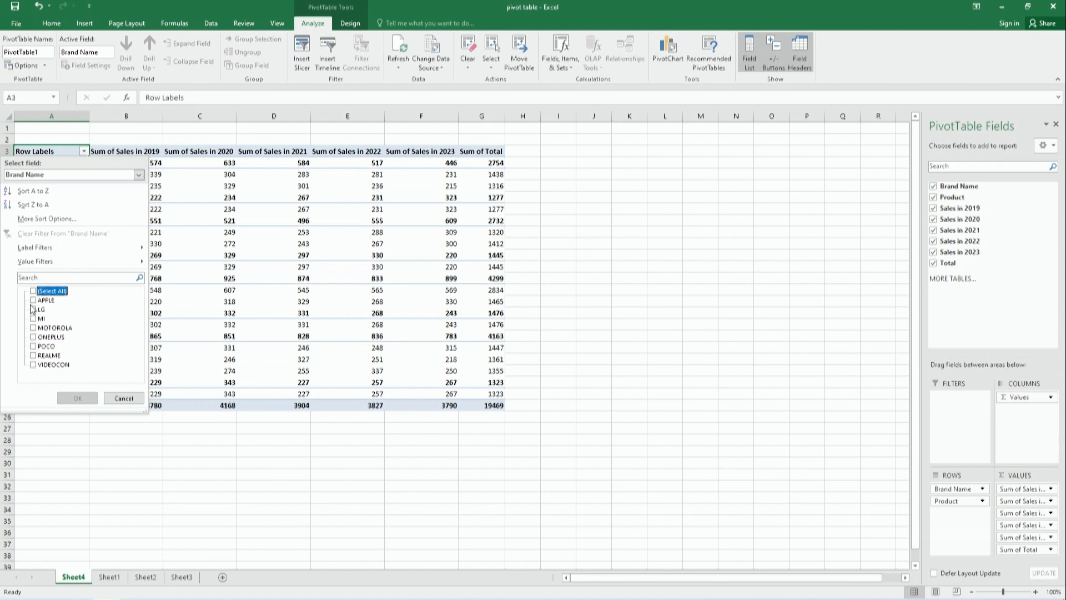
{"action": "left_click", "coordinate": [33, 300]}
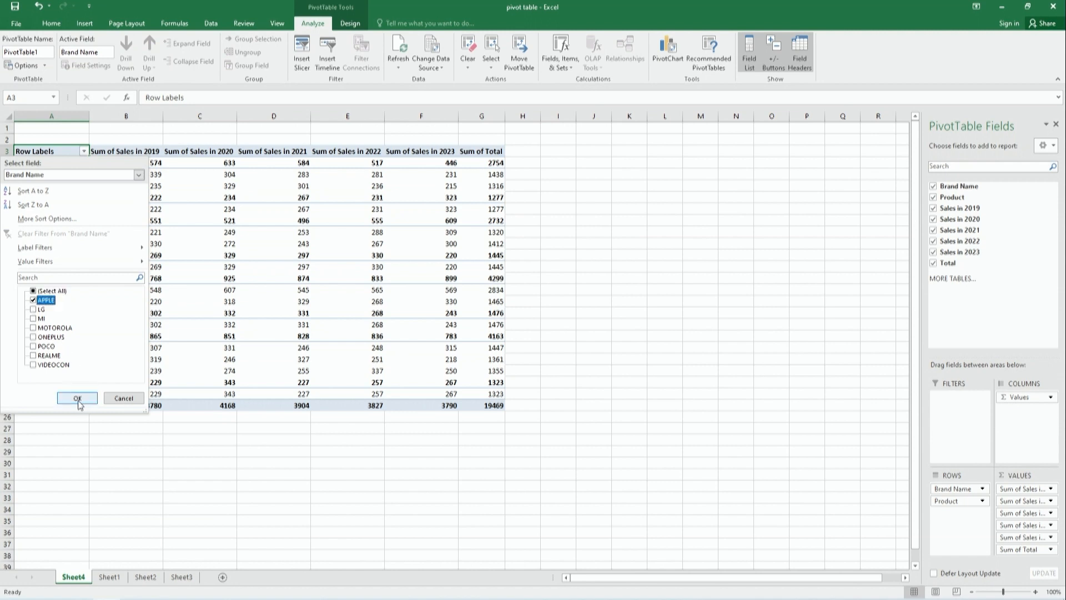
{"action": "left_click", "coordinate": [78, 398]}
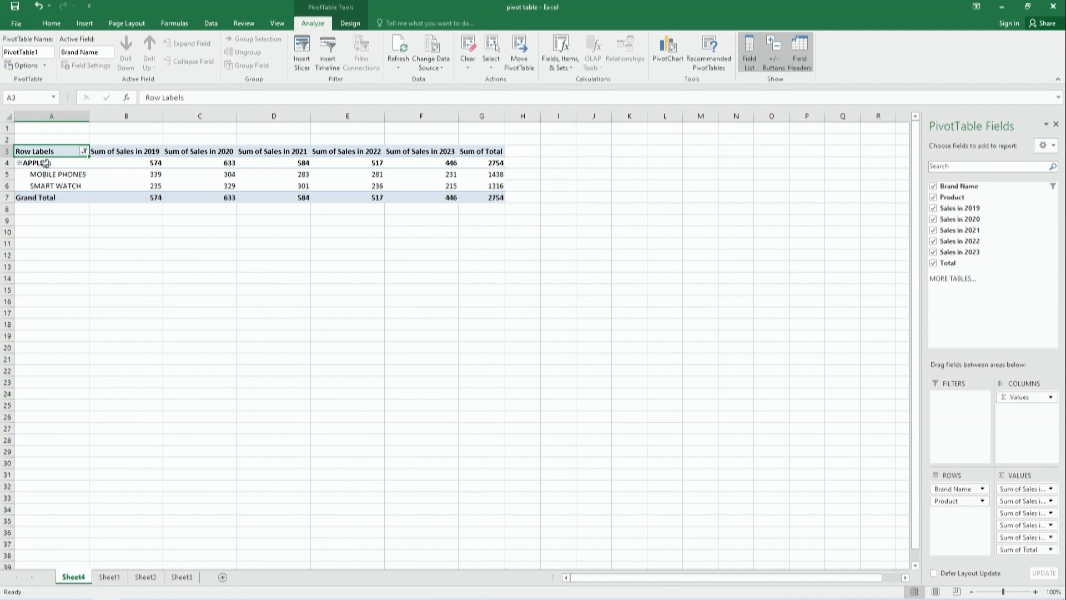
Change the PivotTable's brand filter to show LG instead of APPLE.
{"action": "left_click", "coordinate": [84, 156]}
{"action": "left_click", "coordinate": [34, 299]}
{"action": "left_click", "coordinate": [34, 309]}
{"action": "left_click", "coordinate": [78, 398]}
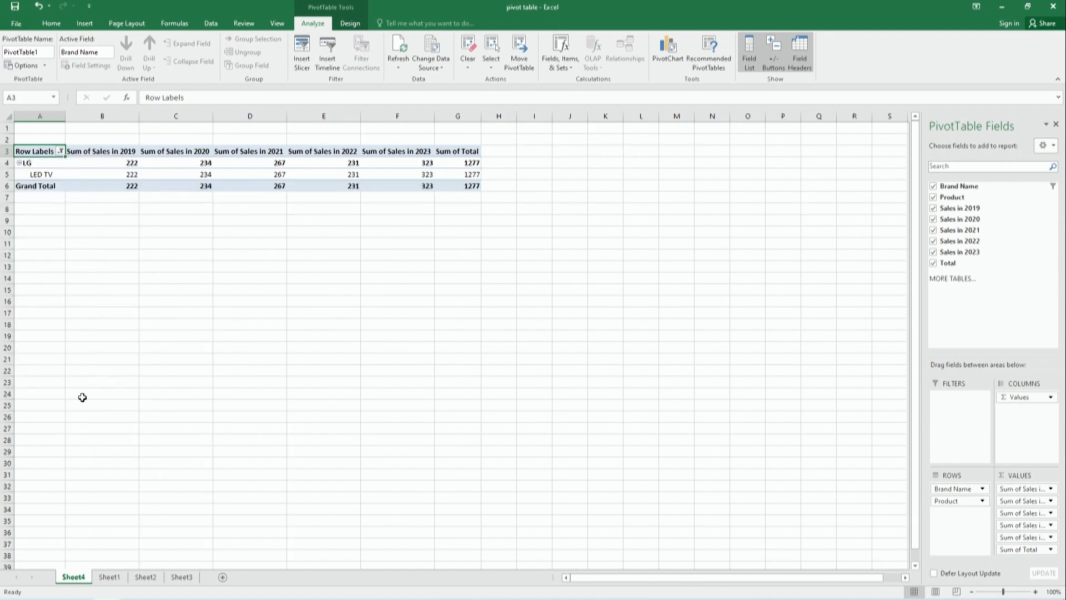
{"action": "left_click", "coordinate": [37, 172]}
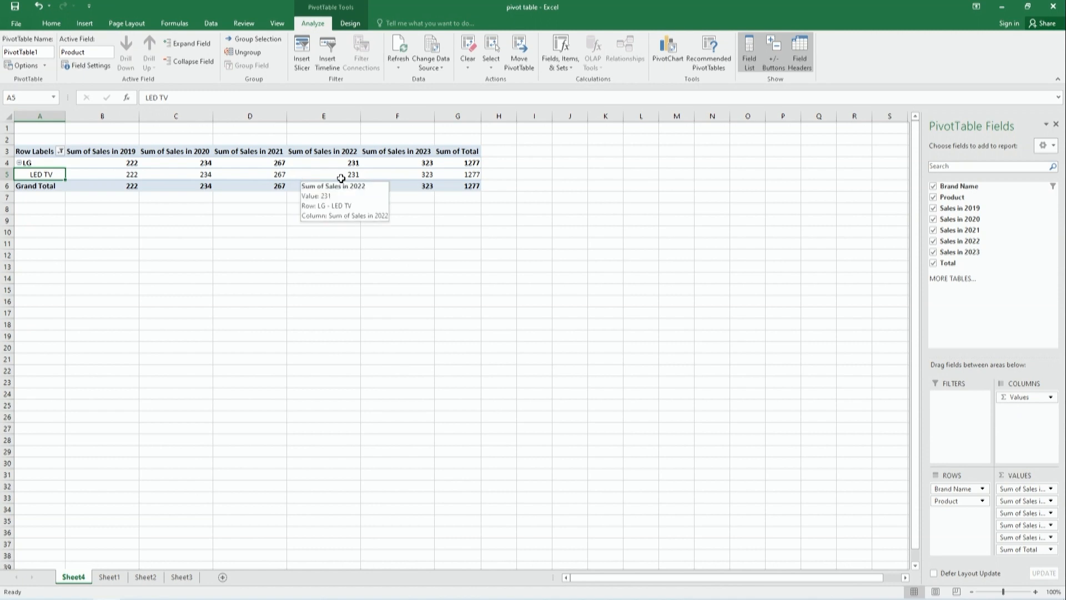
Place Product above Brand Name in the PivotTable rows and filter the brands to show only REALME.
{"action": "left_click", "coordinate": [62, 151]}
{"action": "left_click", "coordinate": [34, 291]}
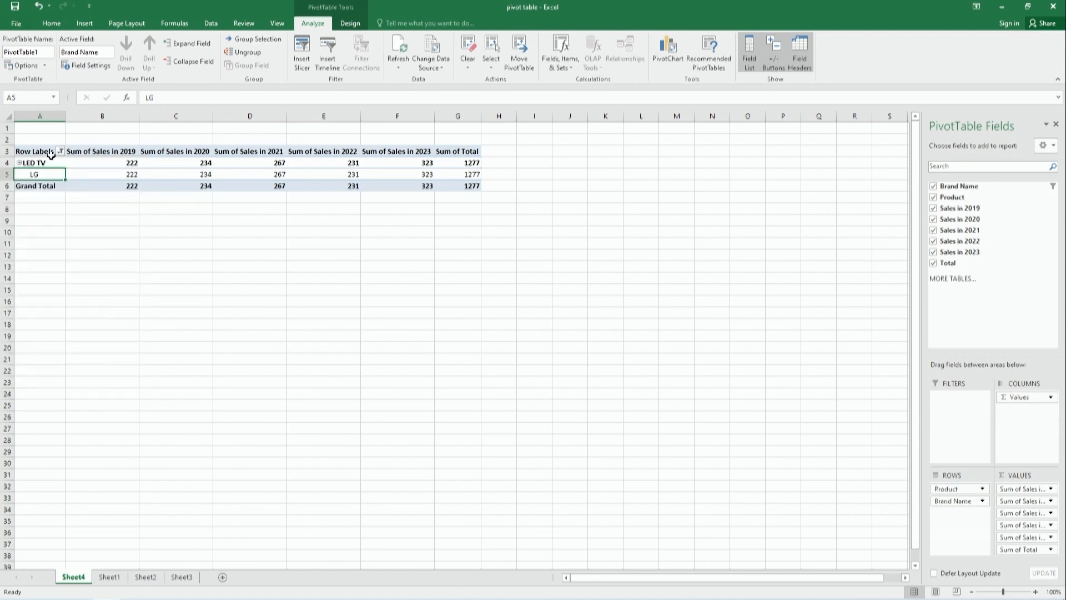
{"action": "left_click", "coordinate": [63, 151]}
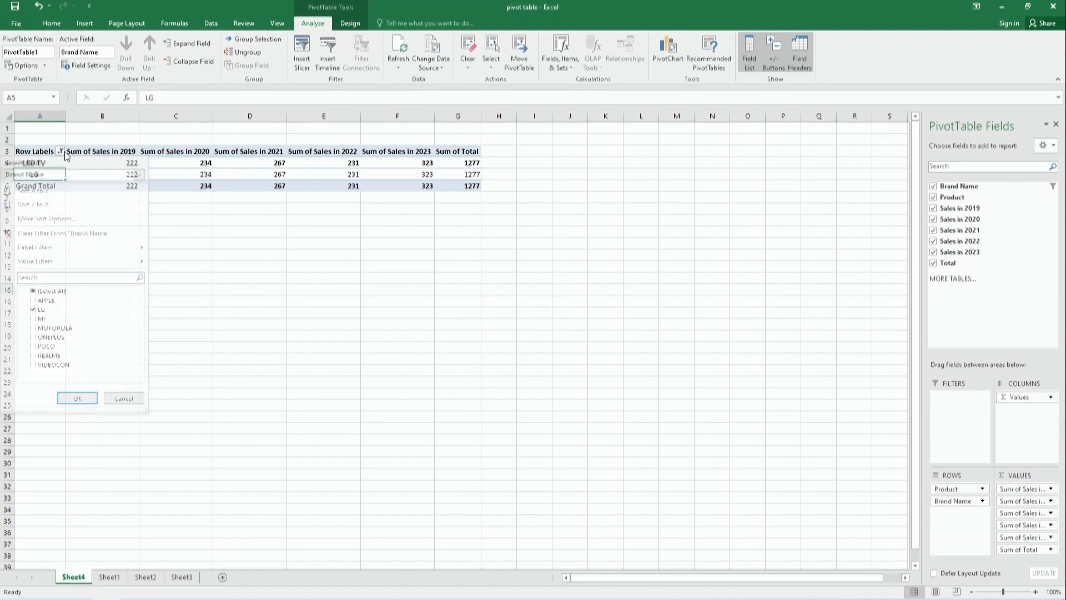
{"action": "left_click", "coordinate": [33, 291]}
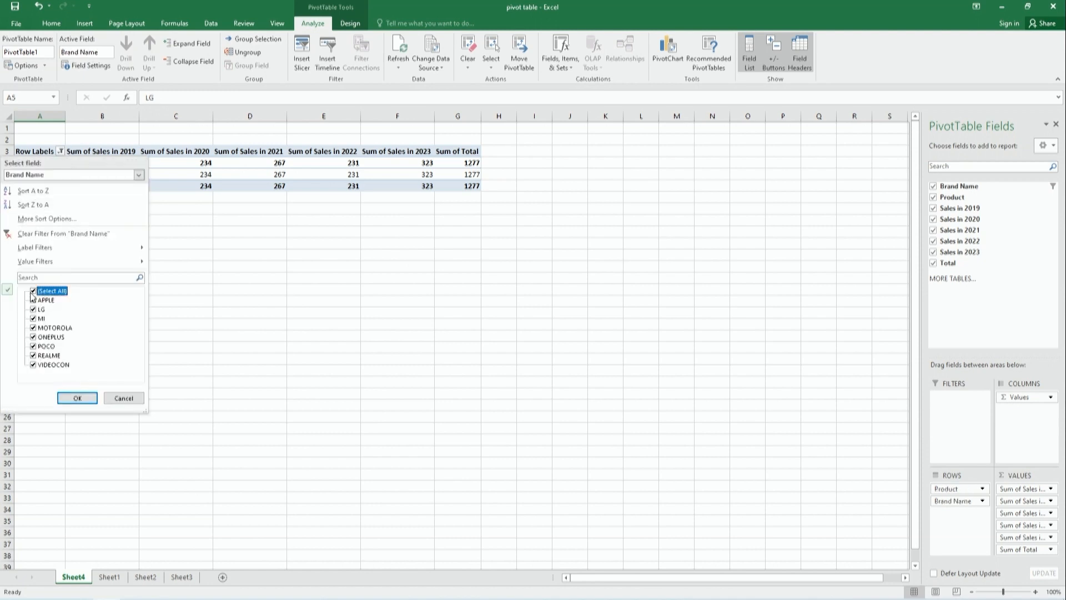
{"action": "left_click", "coordinate": [33, 356]}
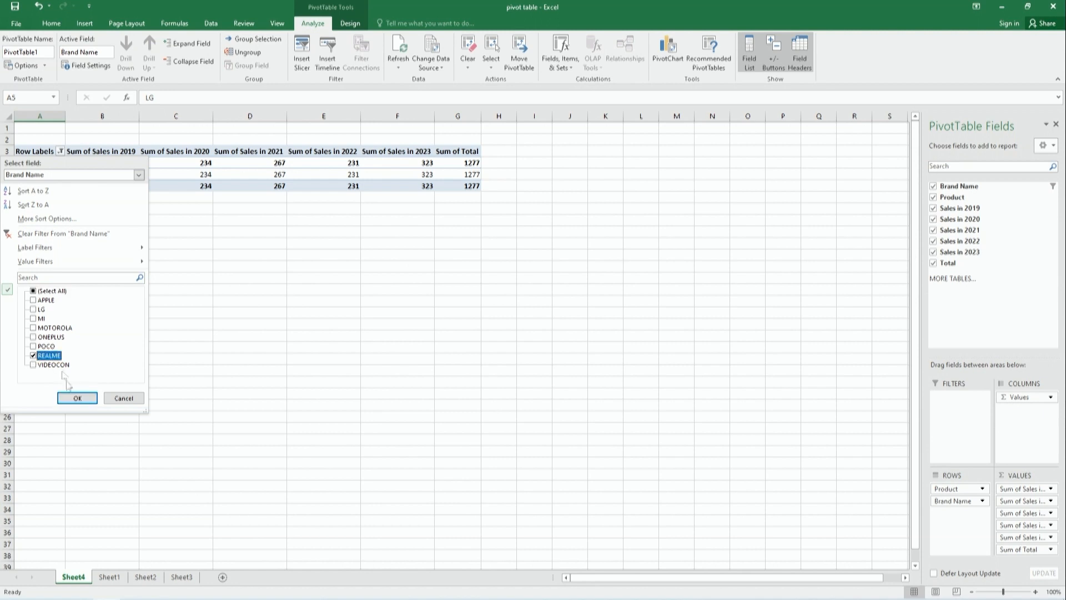
{"action": "left_click", "coordinate": [77, 398]}
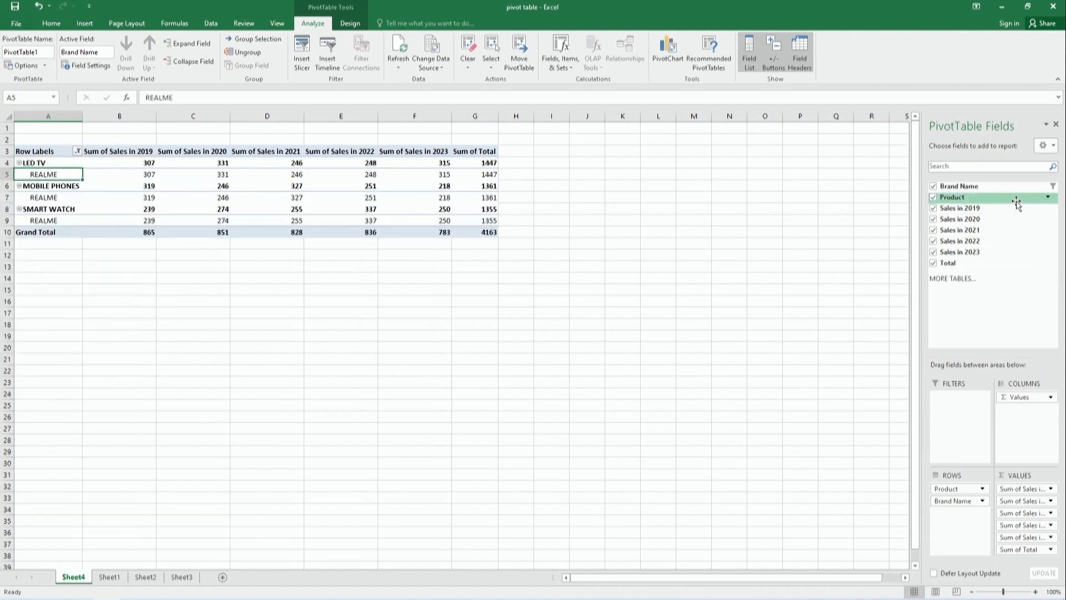
Filter the PivotTable's Product field to show only LED TV.
{"action": "left_click", "coordinate": [1048, 198]}
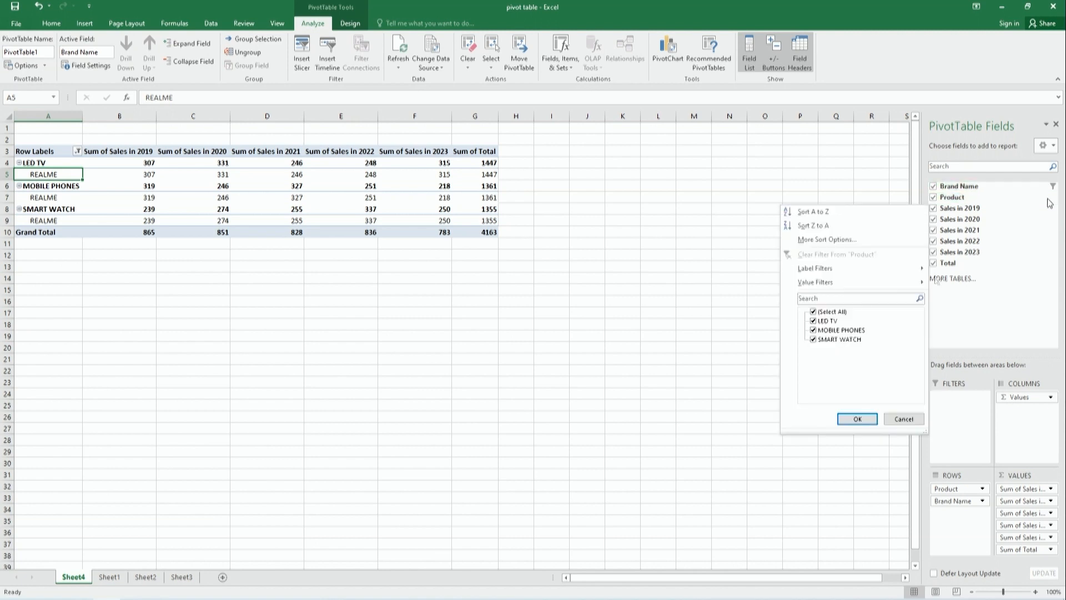
{"action": "left_click", "coordinate": [843, 313]}
{"action": "left_click", "coordinate": [813, 313]}
{"action": "left_click", "coordinate": [813, 320]}
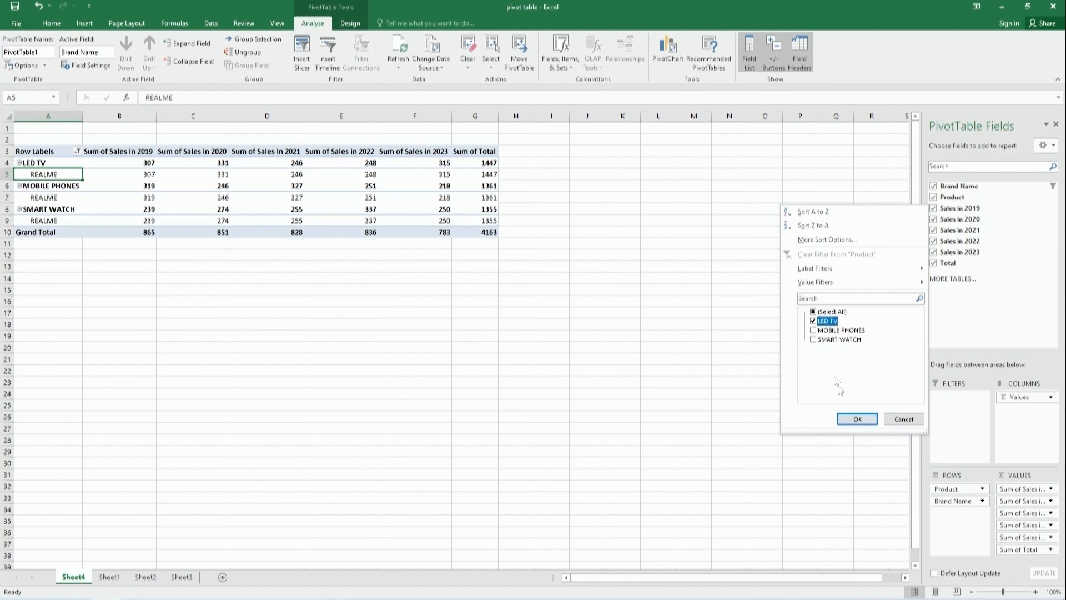
{"action": "left_click", "coordinate": [857, 418]}
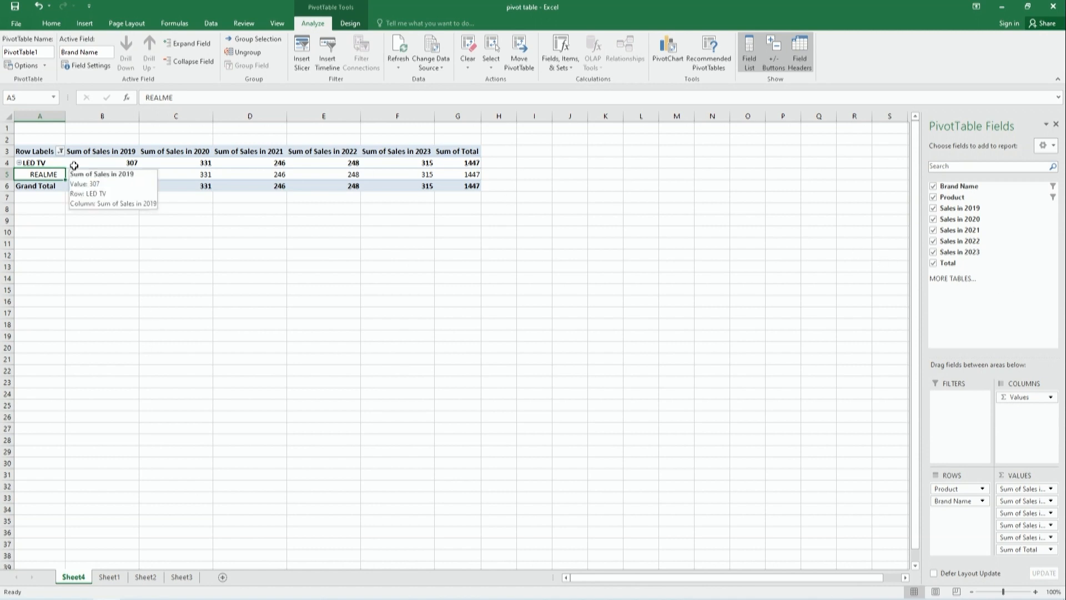
Delete the Sales in 2019 column from the source data on Sheet1.
{"action": "left_click", "coordinate": [182, 577]}
{"action": "left_click", "coordinate": [110, 577]}
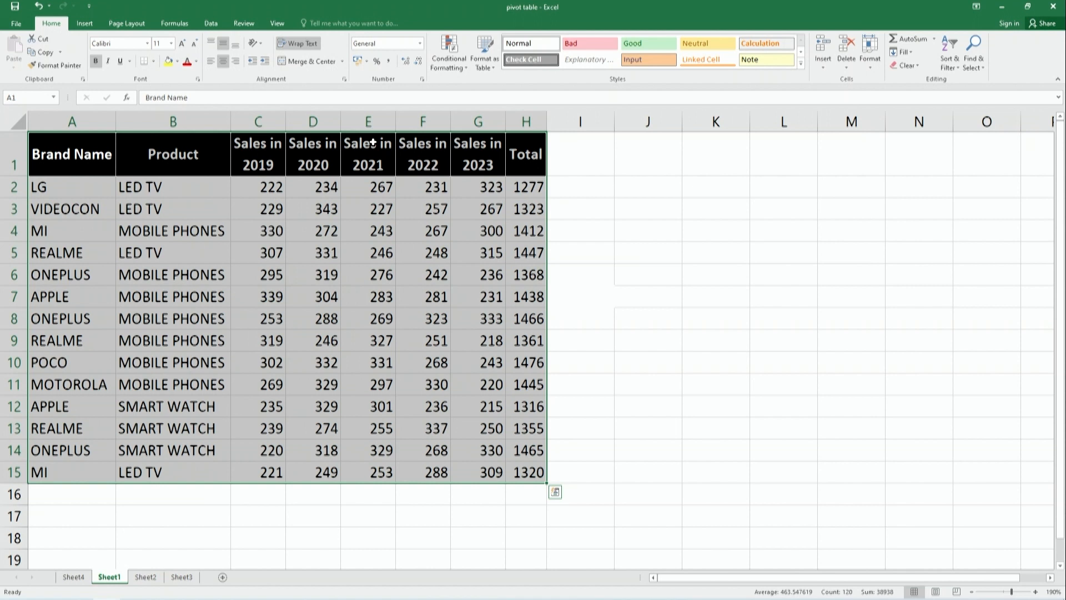
{"action": "left_click", "coordinate": [257, 121]}
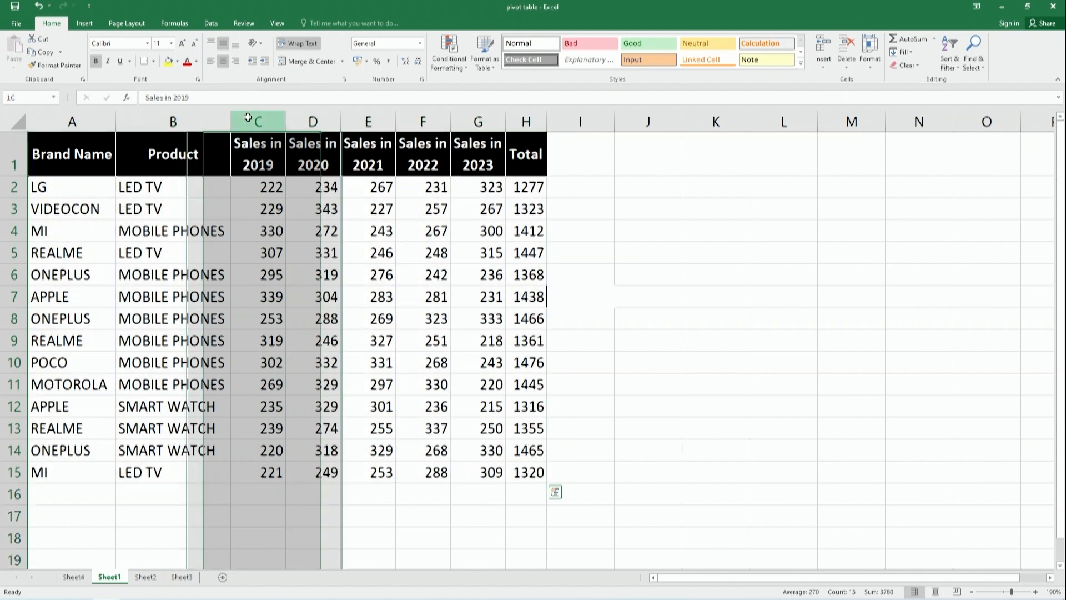
{"action": "right_click", "coordinate": [263, 124]}
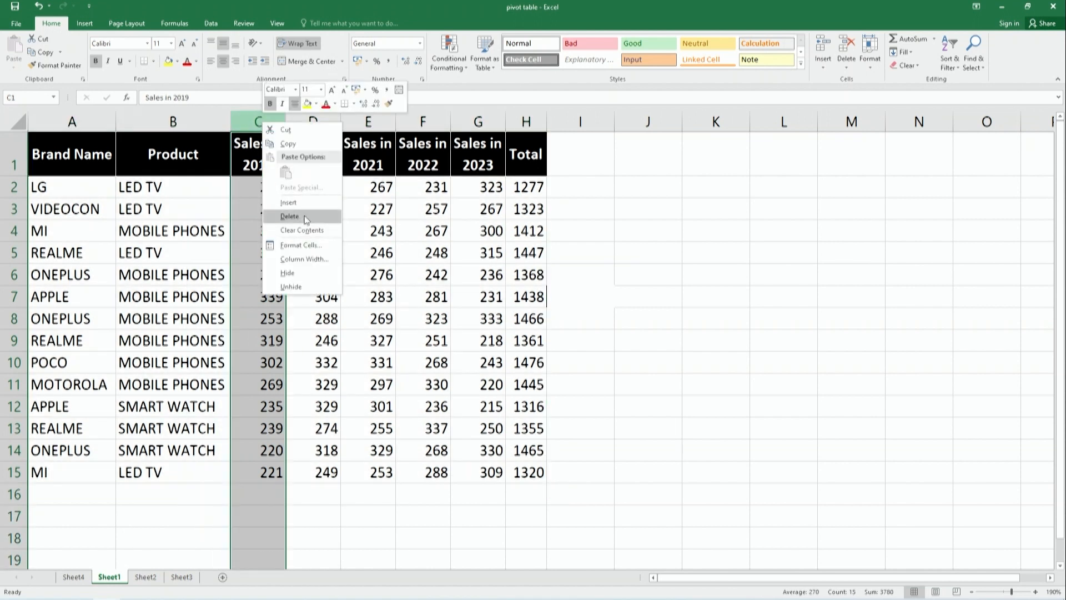
{"action": "left_click", "coordinate": [305, 216]}
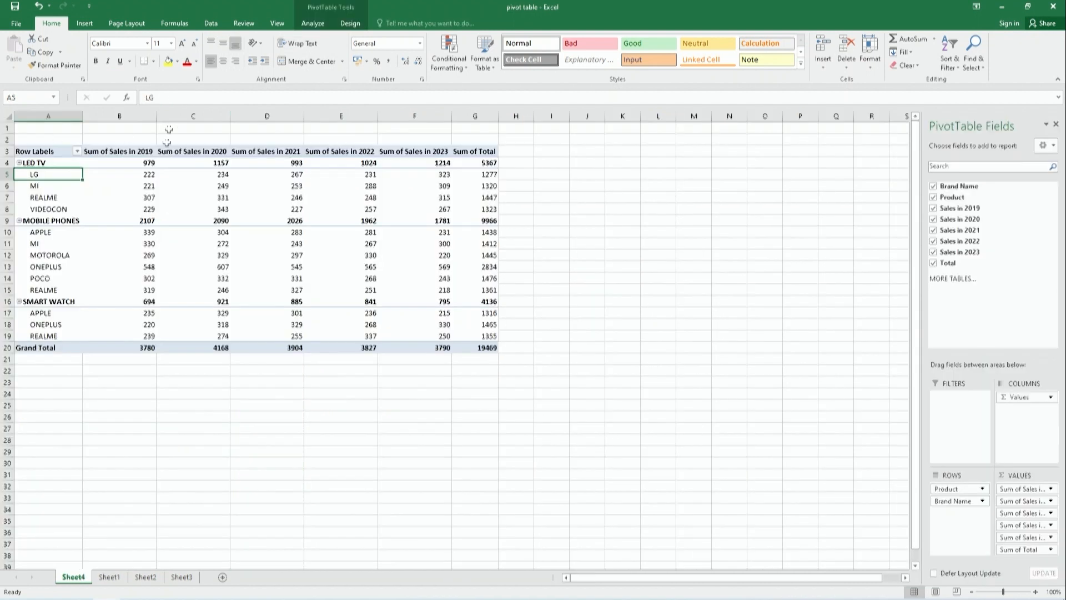
Refresh all workbook data so the PivotTable on Sheet4 reflects the removal of the Sales in 2019 column from Sheet1.
{"action": "left_click", "coordinate": [125, 145]}
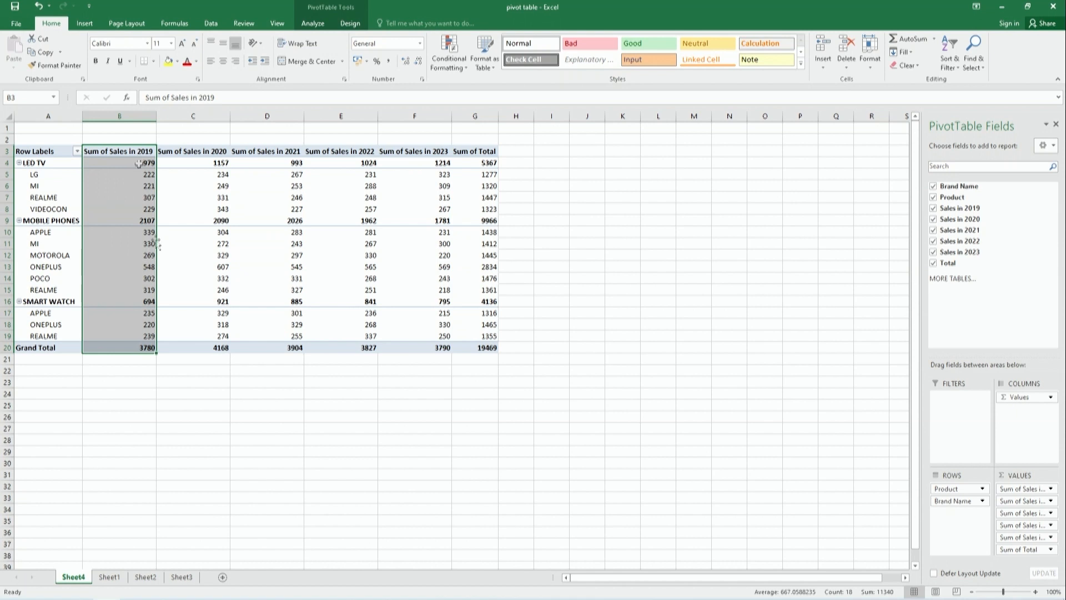
{"action": "left_click", "coordinate": [116, 580]}
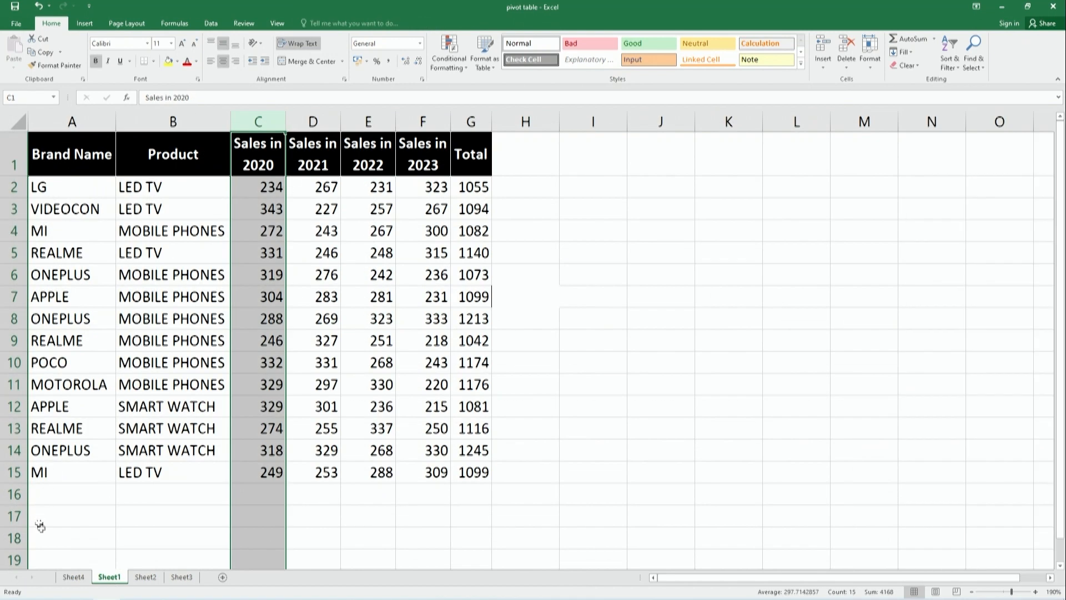
{"action": "left_click", "coordinate": [71, 580]}
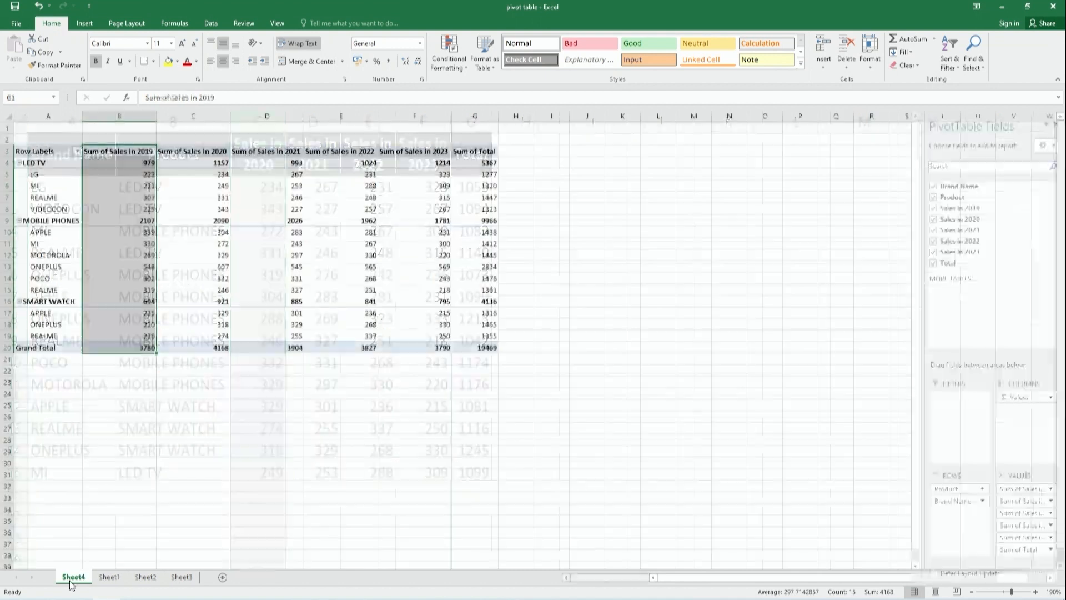
{"action": "mouse_move", "coordinate": [279, 315]}
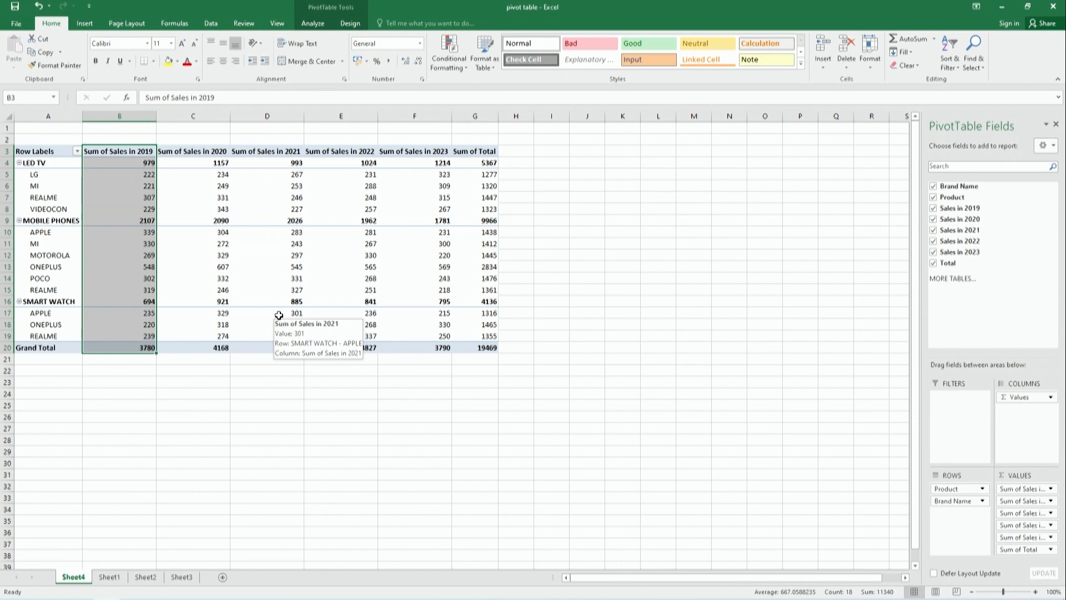
{"action": "left_click", "coordinate": [89, 24]}
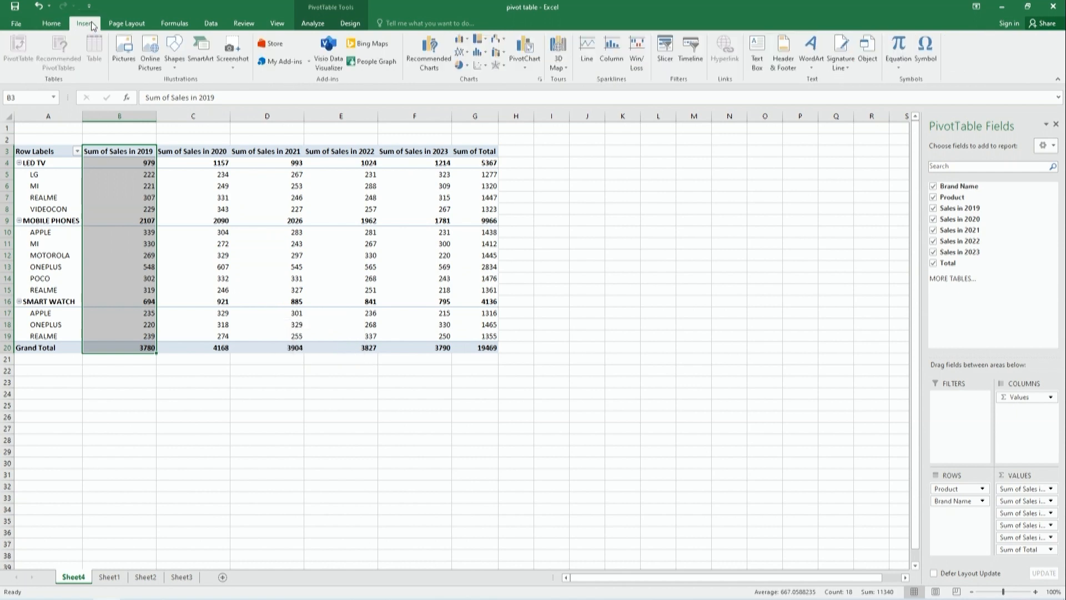
{"action": "left_click", "coordinate": [211, 24]}
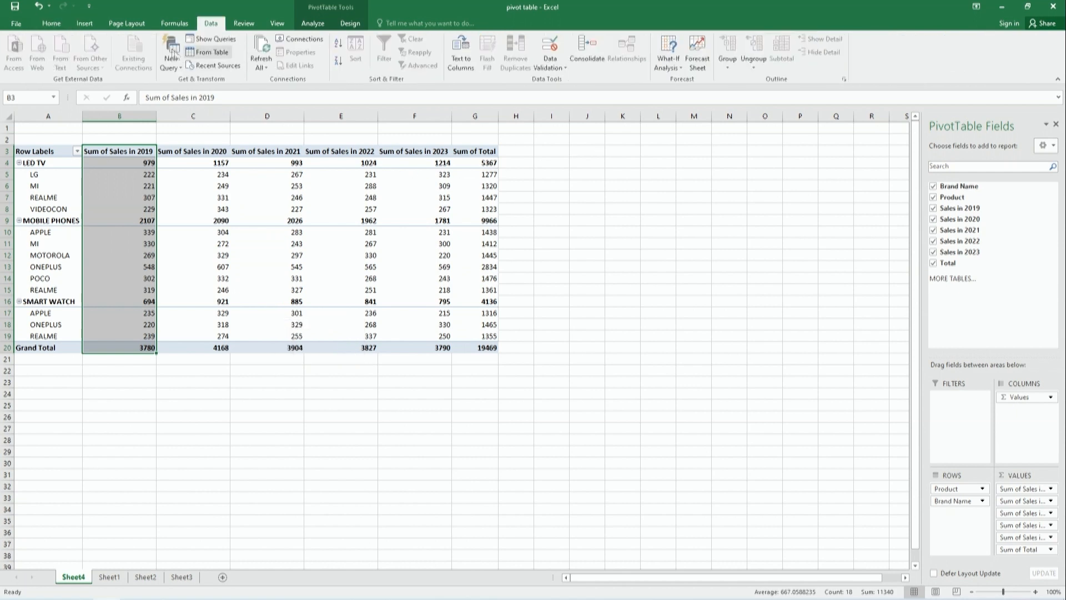
{"action": "left_click", "coordinate": [265, 65]}
{"action": "left_click", "coordinate": [283, 84]}
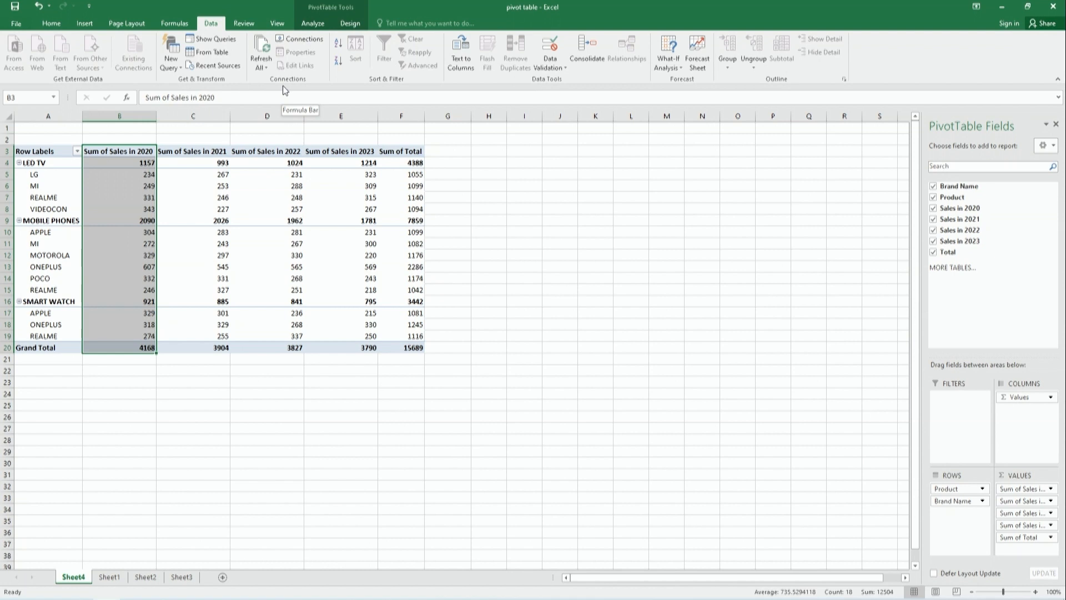
{"action": "mouse_move", "coordinate": [302, 191]}
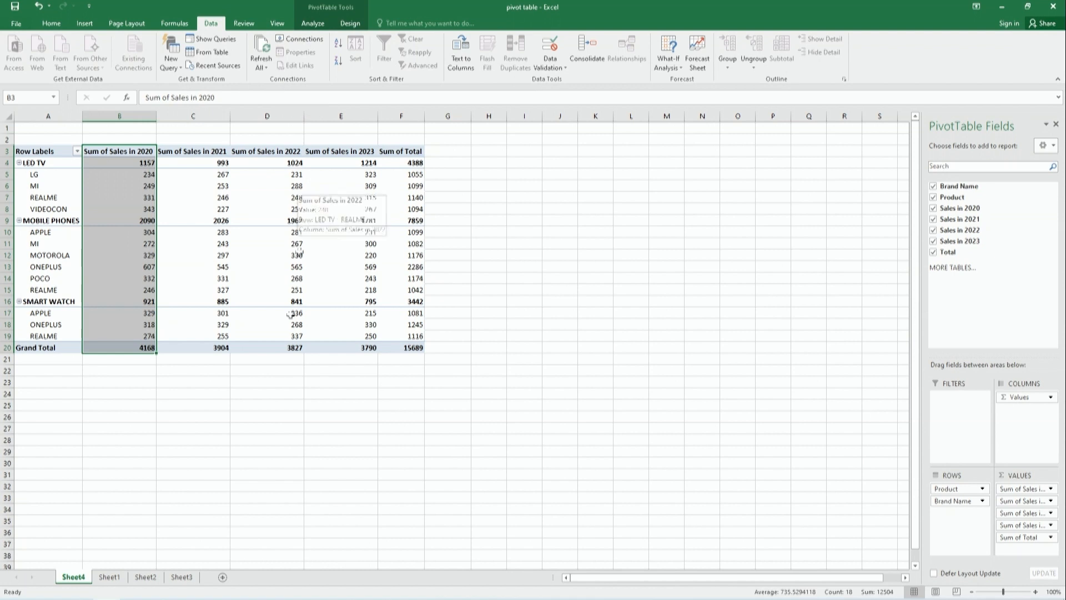
Add a Grade header in cell H1 of Sheet1, beside the Total column.
{"action": "left_click", "coordinate": [109, 577]}
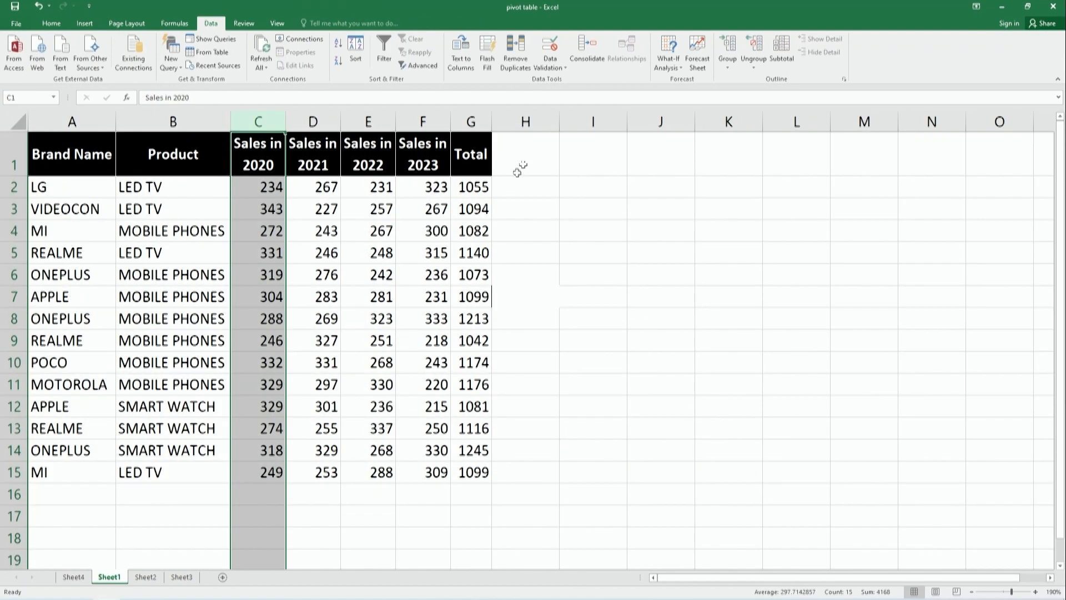
{"action": "left_click", "coordinate": [542, 148]}
{"action": "type", "text": "G"}
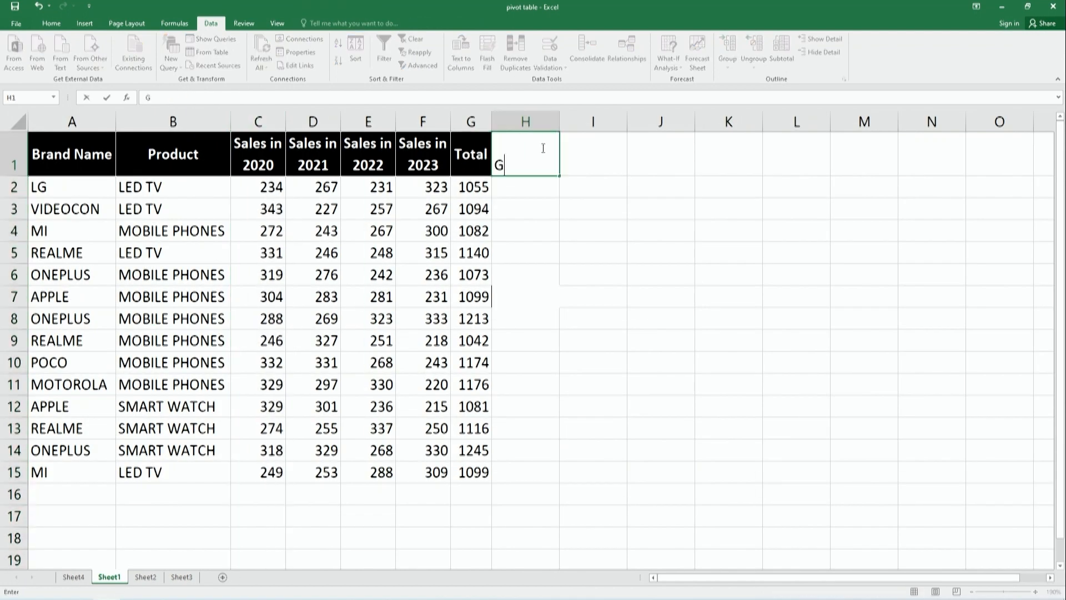
{"action": "type", "text": "rade"}
Enter the grades AA, AB, BB, CC and BC in cells H2 to H6.
{"action": "left_click", "coordinate": [543, 187]}
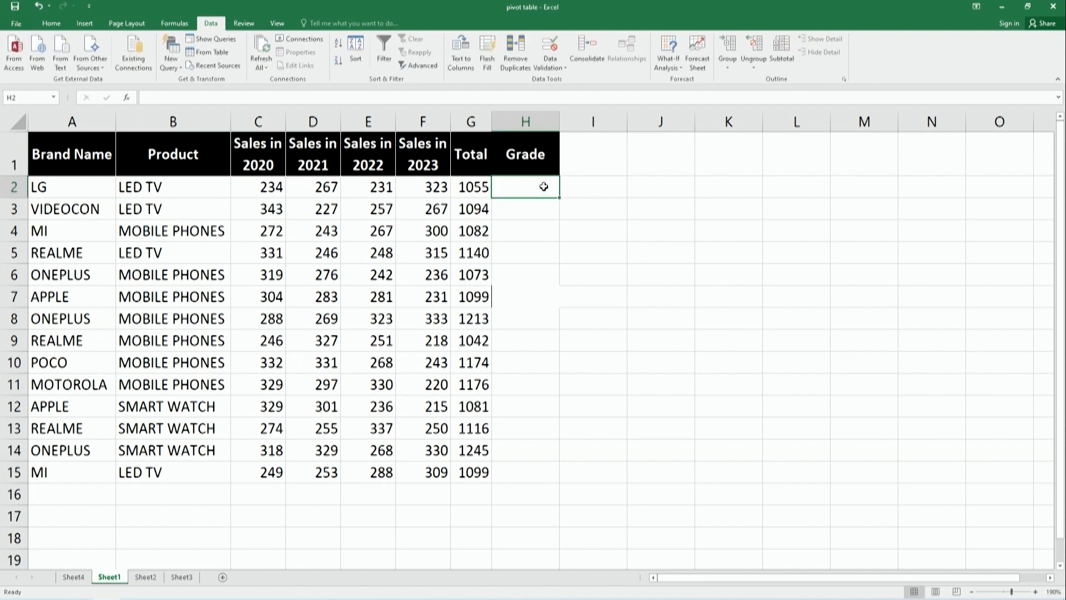
{"action": "type", "text": "AA"}
{"action": "key", "text": "Return"}
{"action": "type", "text": "AB"}
{"action": "key", "text": "Return"}
{"action": "type", "text": "BB"}
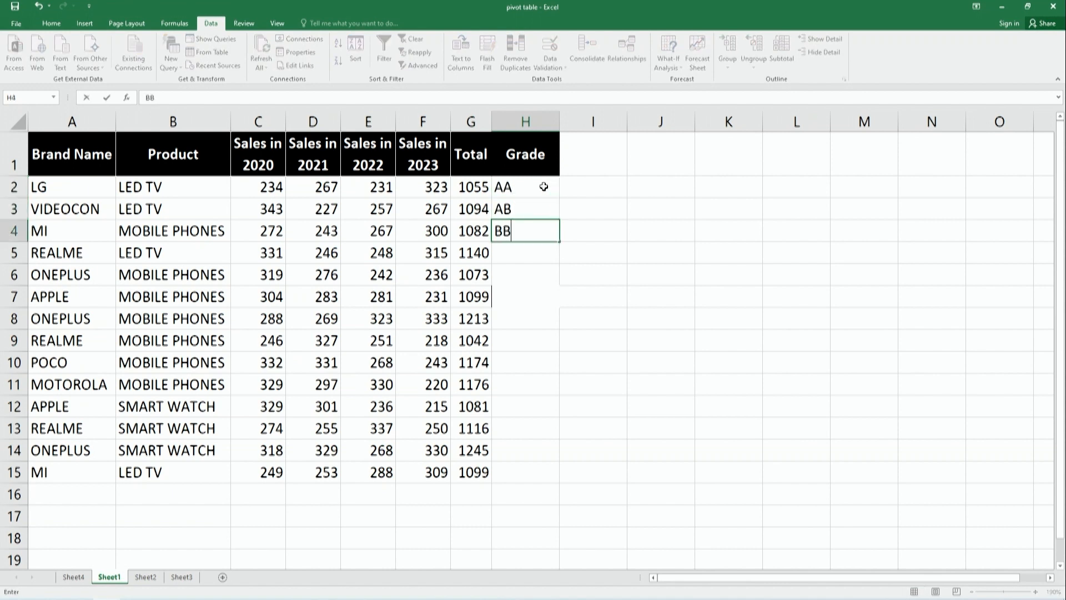
{"action": "key", "text": "Return"}
{"action": "type", "text": "CC"}
{"action": "key", "text": "Return"}
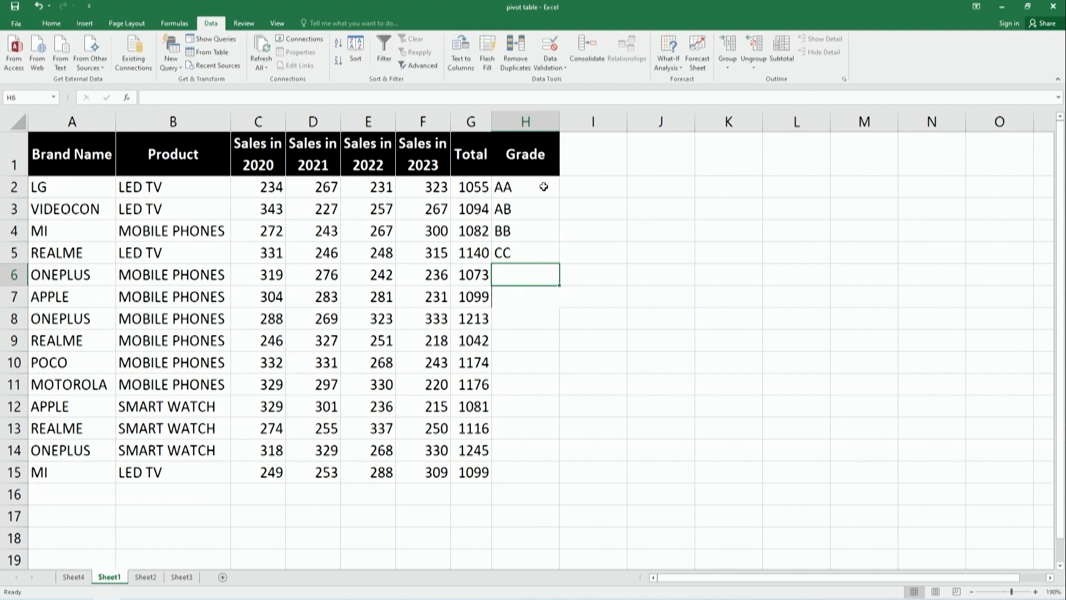
{"action": "type", "text": "BCC"}
{"action": "key", "text": "BackSpace"}
{"action": "key", "text": "Return"}
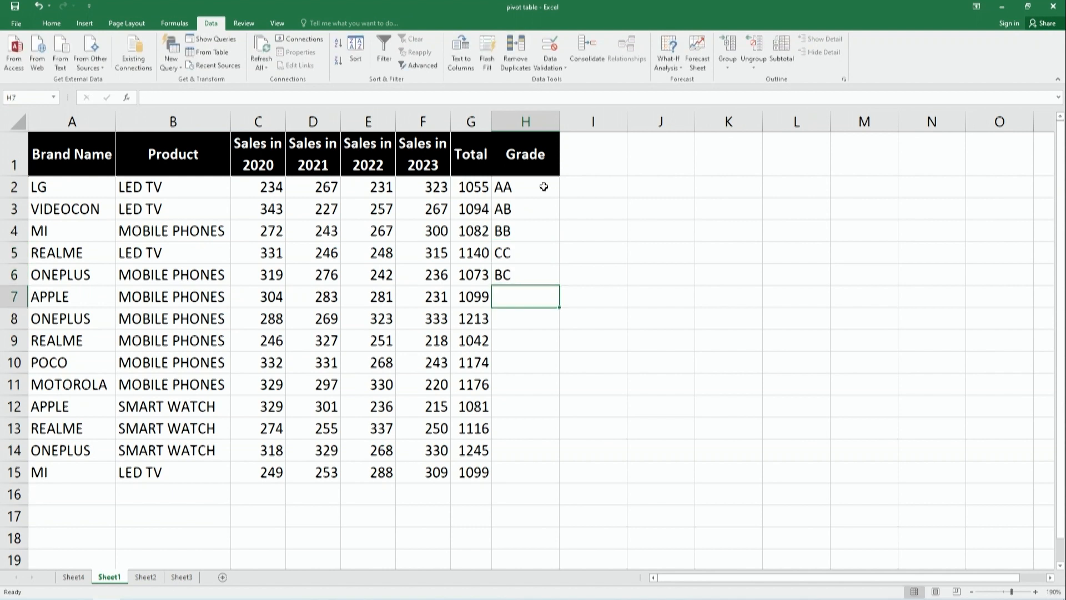
Enter the grades AA, AB, AB and BB in cells H7 to H10.
{"action": "type", "text": "AA"}
{"action": "key", "text": "Return"}
{"action": "type", "text": "ABN"}
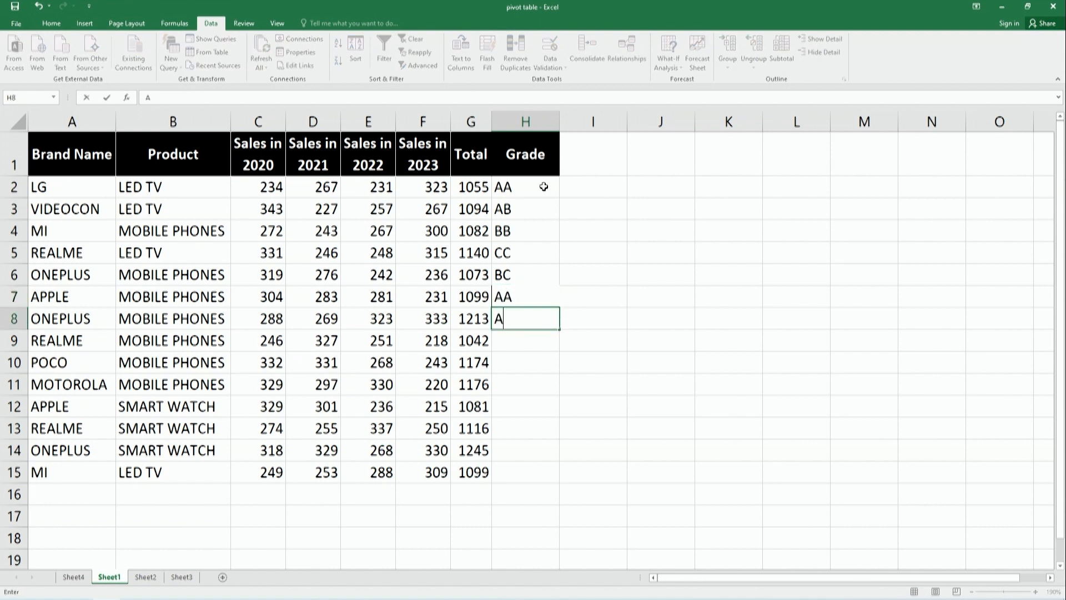
{"action": "key", "text": "BackSpace"}
{"action": "key", "text": "Return"}
{"action": "type", "text": "AB"}
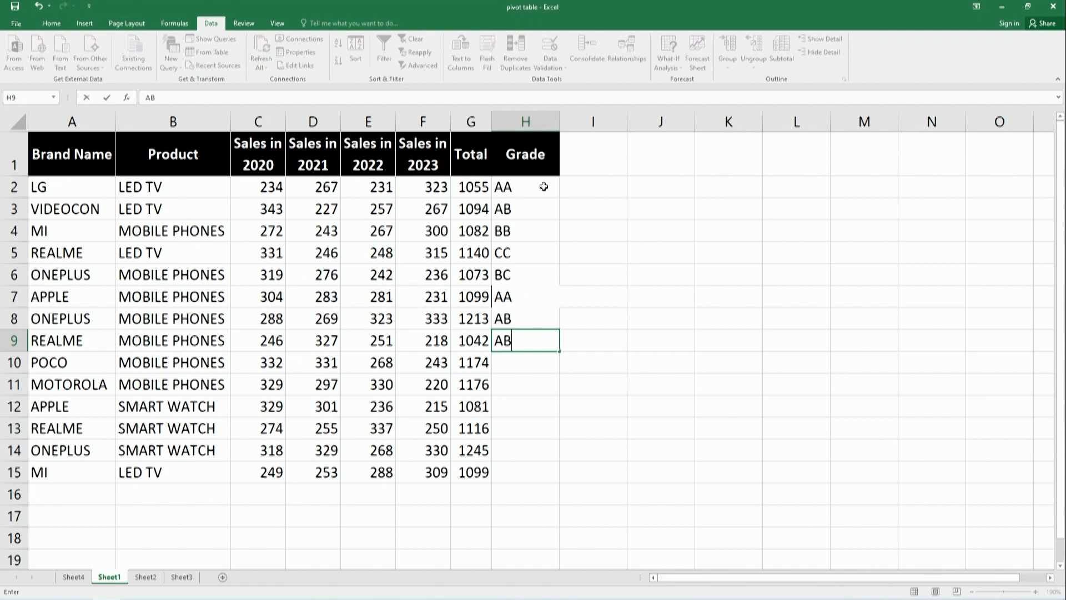
{"action": "key", "text": "Return"}
{"action": "type", "text": "BB"}
{"action": "key", "text": "Return"}
Enter the grades BC, CC, DD, CC and AA in cells H11 to H15.
{"action": "type", "text": "BC"}
{"action": "key", "text": "Return"}
{"action": "type", "text": "CC"}
{"action": "key", "text": "Return"}
{"action": "type", "text": "DD"}
{"action": "key", "text": "Return"}
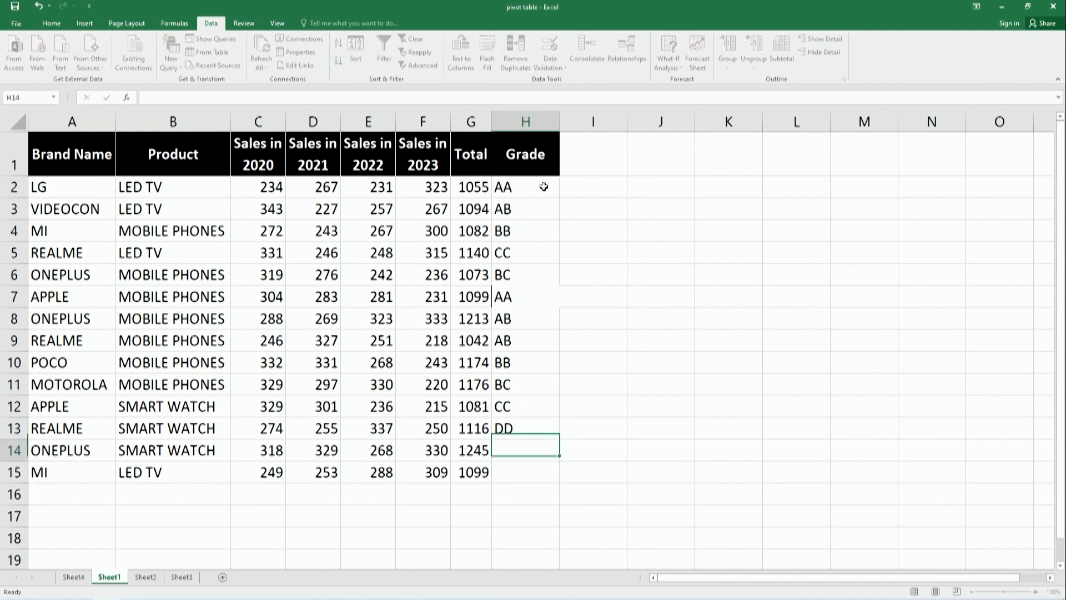
{"action": "type", "text": "CC"}
{"action": "key", "text": "Return"}
{"action": "type", "text": "AA"}
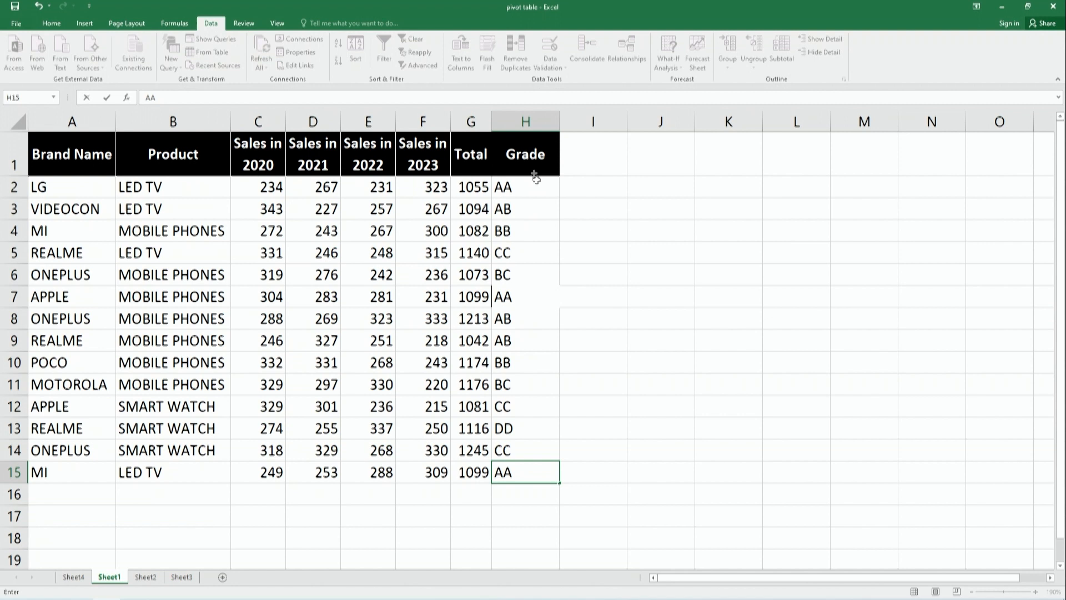
Center the grade values in cells H2:H15 horizontally.
{"action": "left_click", "coordinate": [56, 24]}
{"action": "left_click_drag", "start_coordinate": [525, 192], "coordinate": [535, 478]}
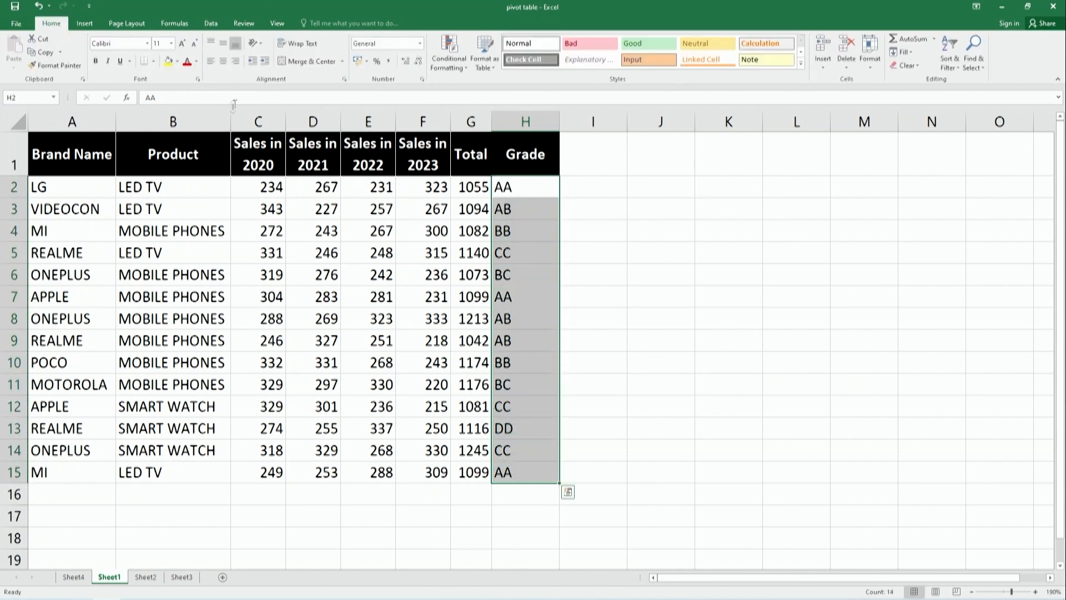
{"action": "key", "text": "alt+h"}
{"action": "key", "text": "a"}
{"action": "key", "text": "c"}
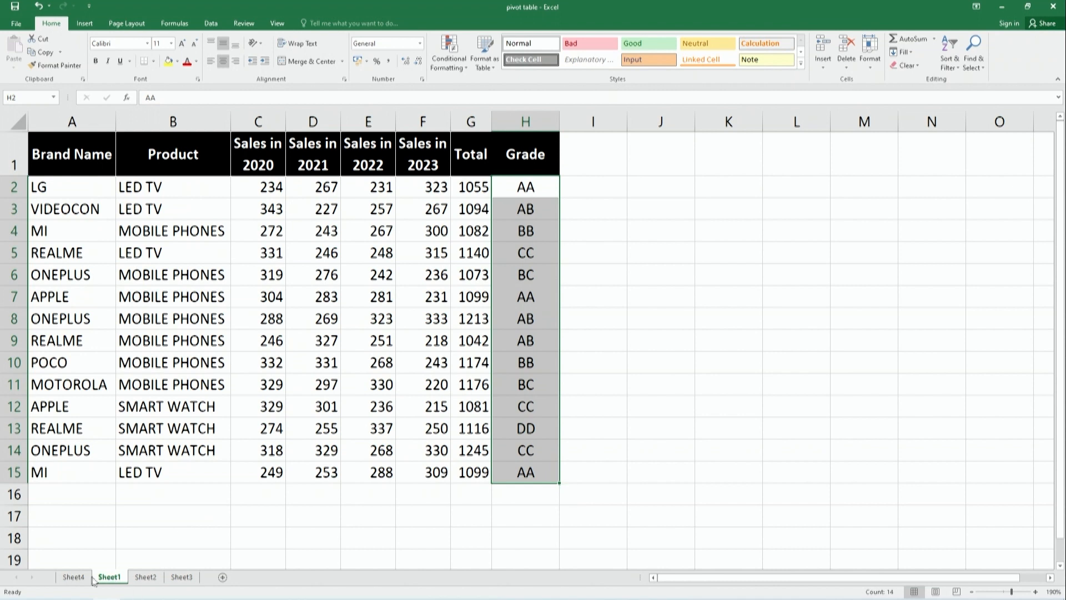
Return to Sheet4 and check whether the PivotTable includes the new Grade column.
{"action": "left_click", "coordinate": [80, 578]}
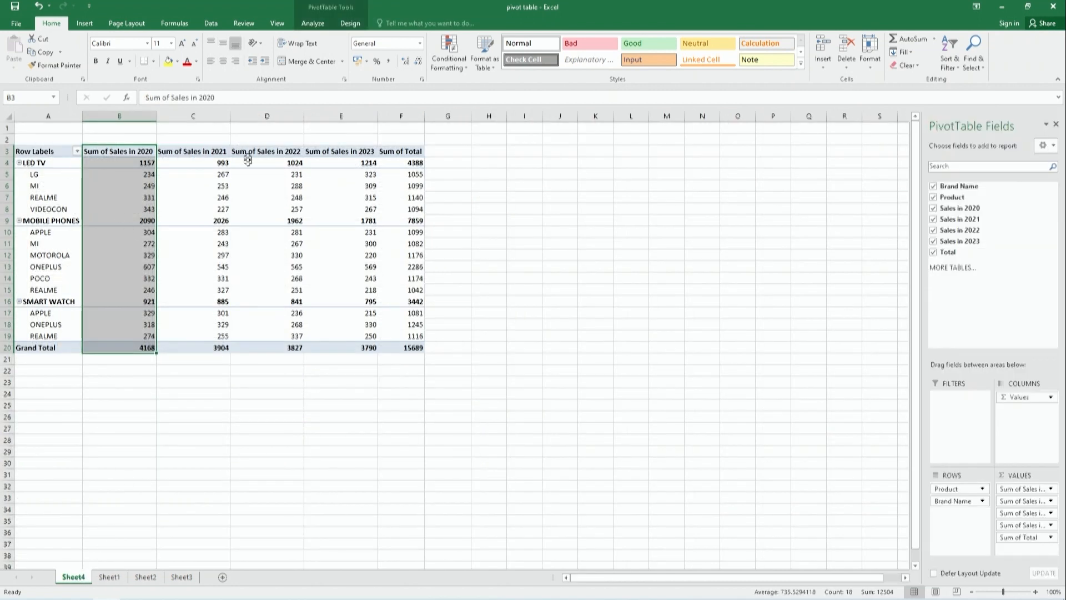
{"action": "mouse_move", "coordinate": [327, 163]}
{"action": "left_click", "coordinate": [86, 24]}
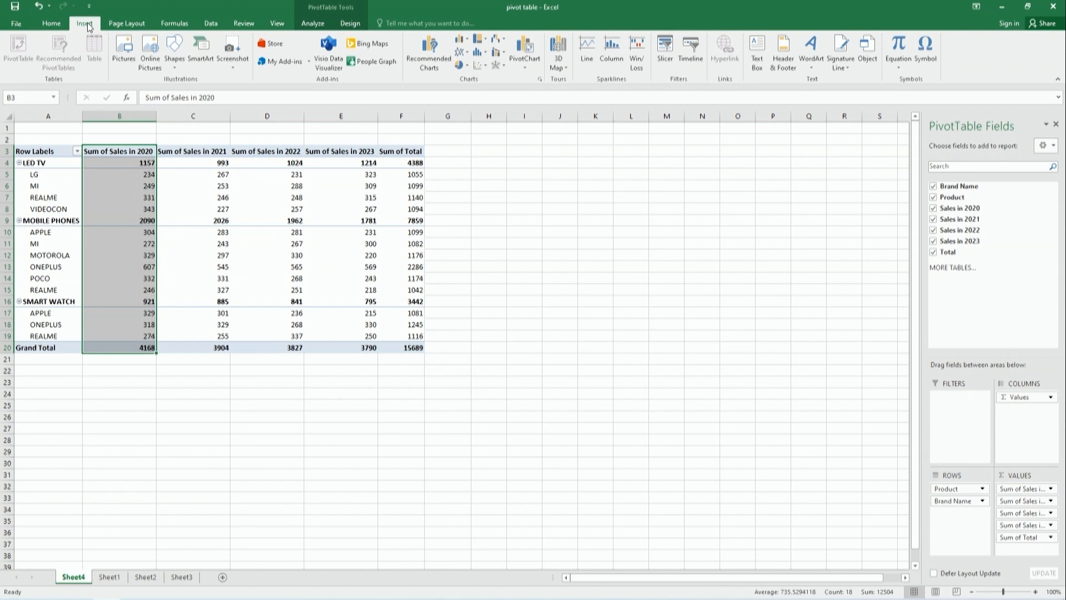
{"action": "left_click", "coordinate": [126, 24]}
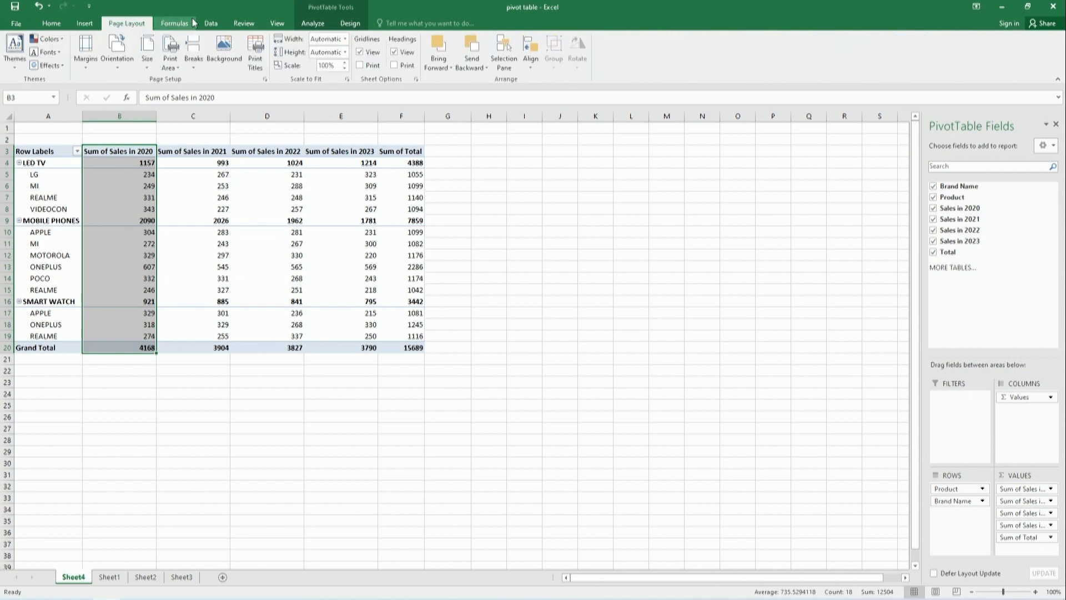
{"action": "left_click", "coordinate": [211, 24]}
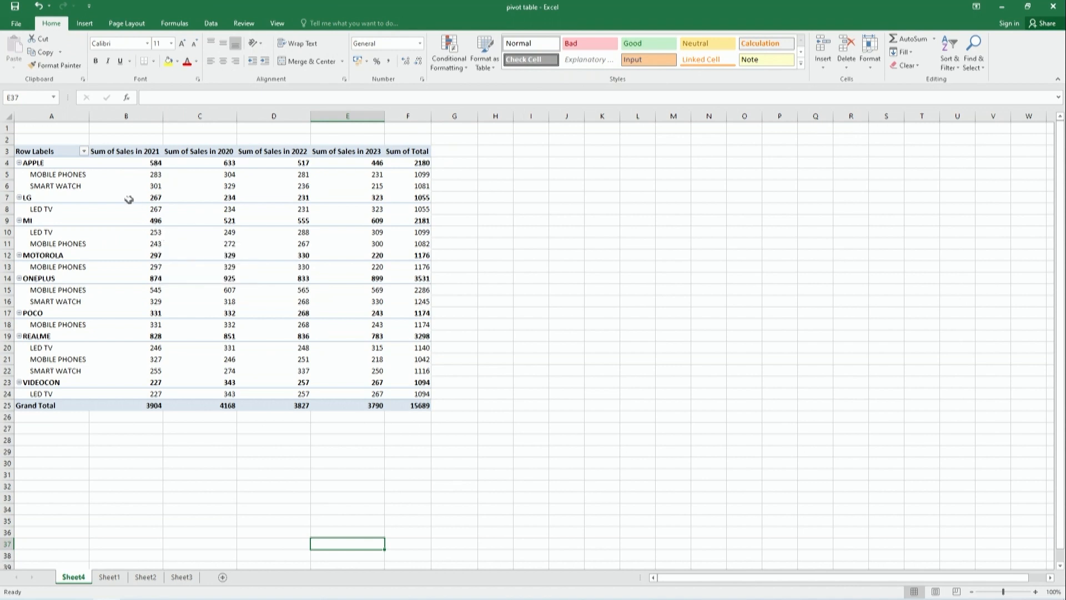
Extend the PivotTable's data source to Sheet1!$A$1:$H$15 so that it covers the Grade column.
{"action": "left_click", "coordinate": [154, 195]}
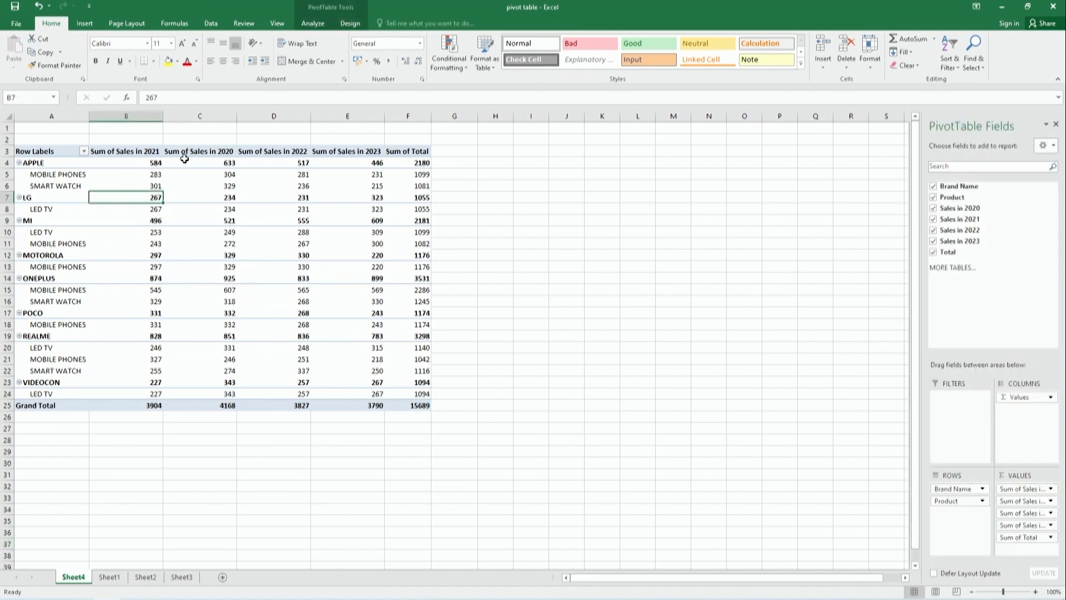
{"action": "left_click", "coordinate": [320, 25]}
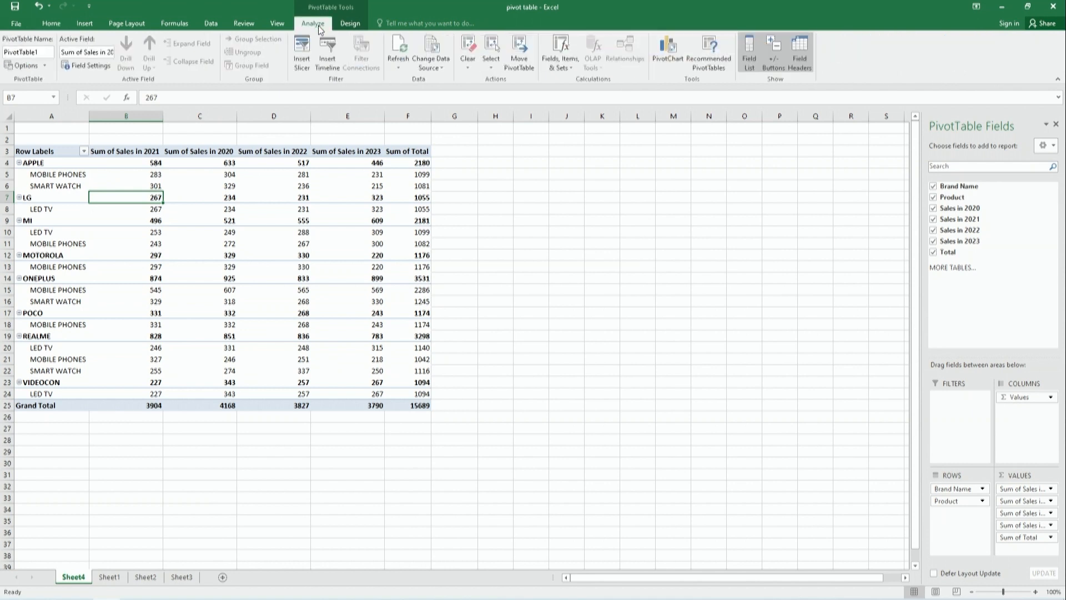
{"action": "left_click", "coordinate": [442, 63]}
{"action": "left_click", "coordinate": [444, 81]}
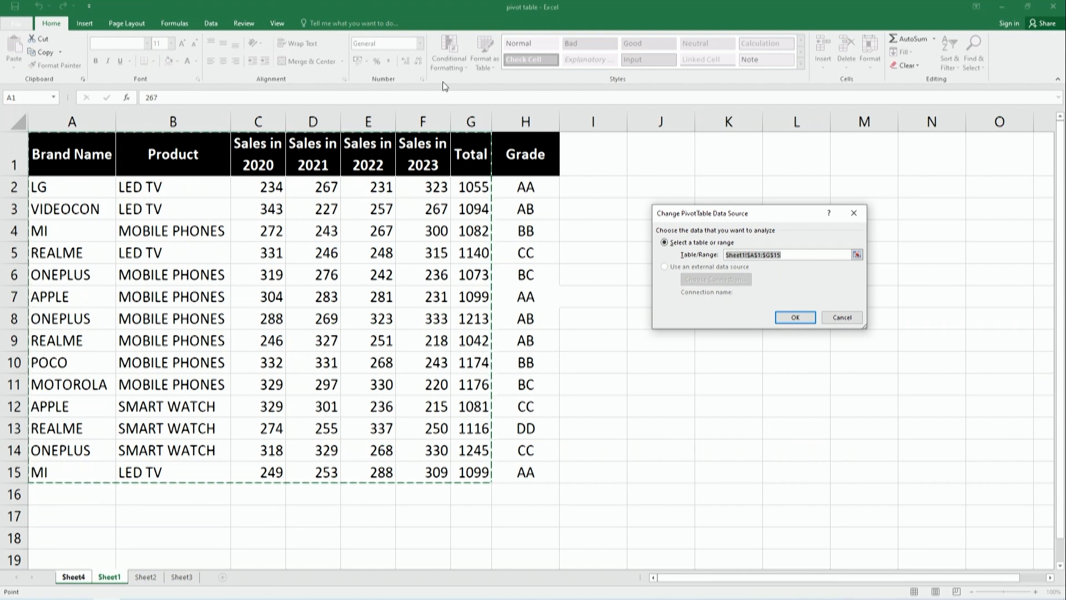
{"action": "left_click", "coordinate": [857, 254]}
{"action": "left_click_drag", "start_coordinate": [59, 144], "coordinate": [516, 472]}
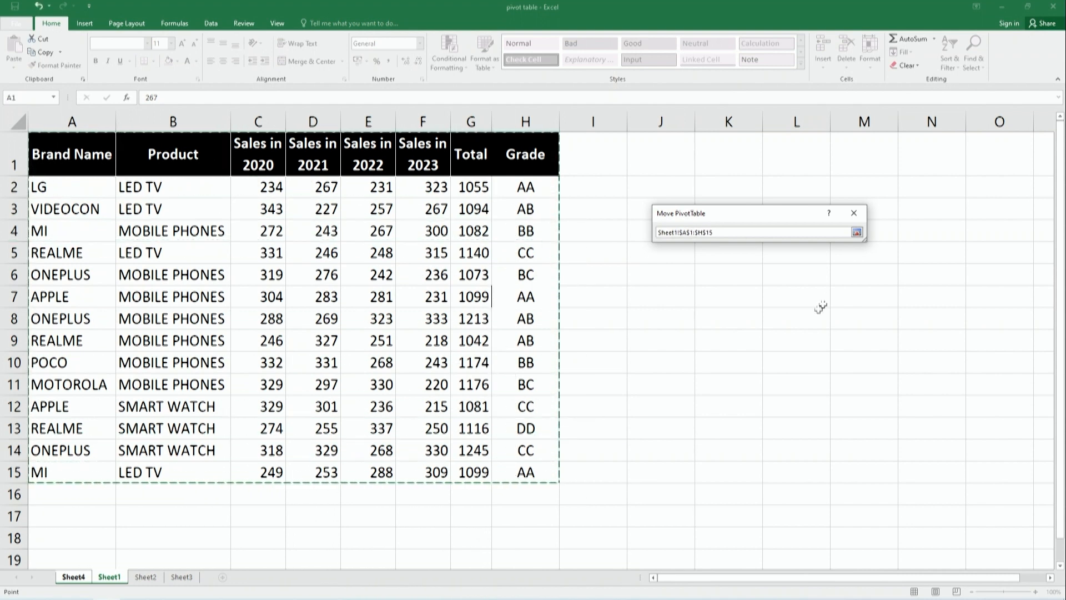
{"action": "left_click", "coordinate": [856, 232]}
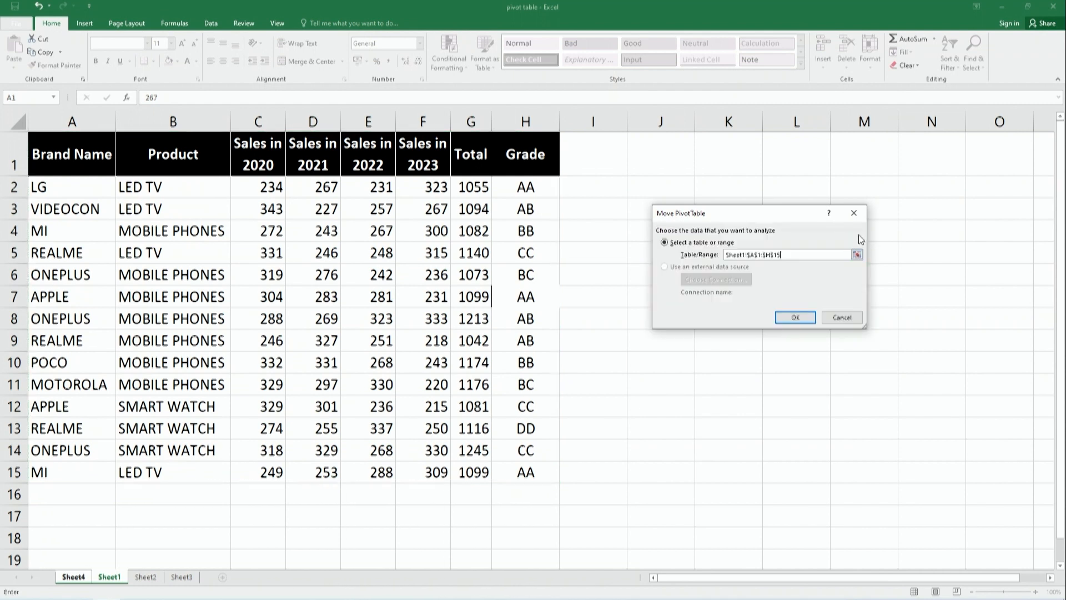
{"action": "left_click", "coordinate": [795, 317]}
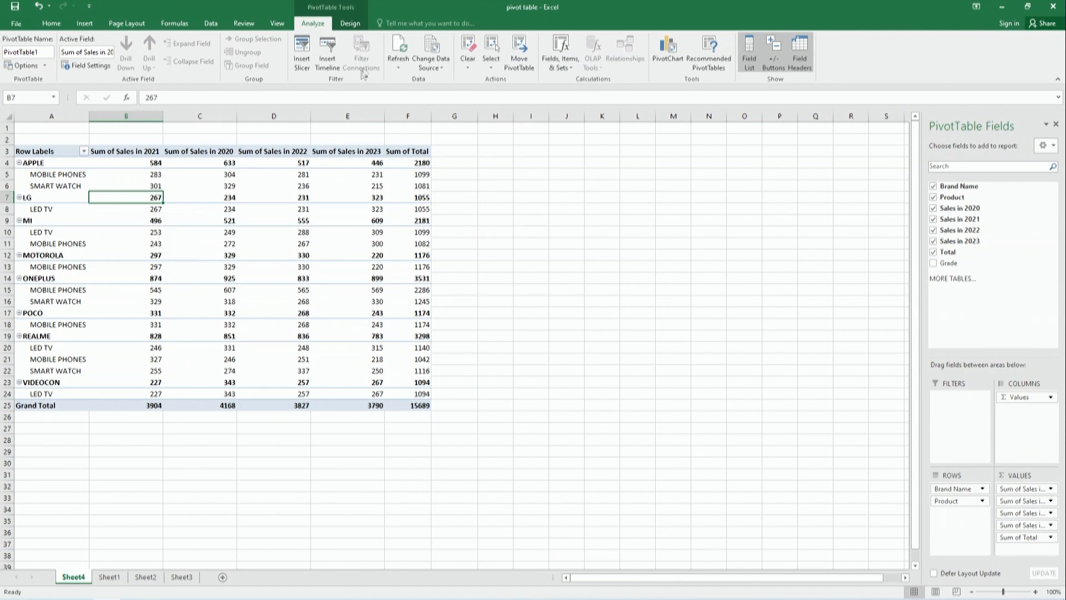
Refresh all data and add the Grade field to the PivotTable rows.
{"action": "left_click", "coordinate": [400, 69]}
{"action": "left_click", "coordinate": [421, 96]}
{"action": "left_click", "coordinate": [933, 264]}
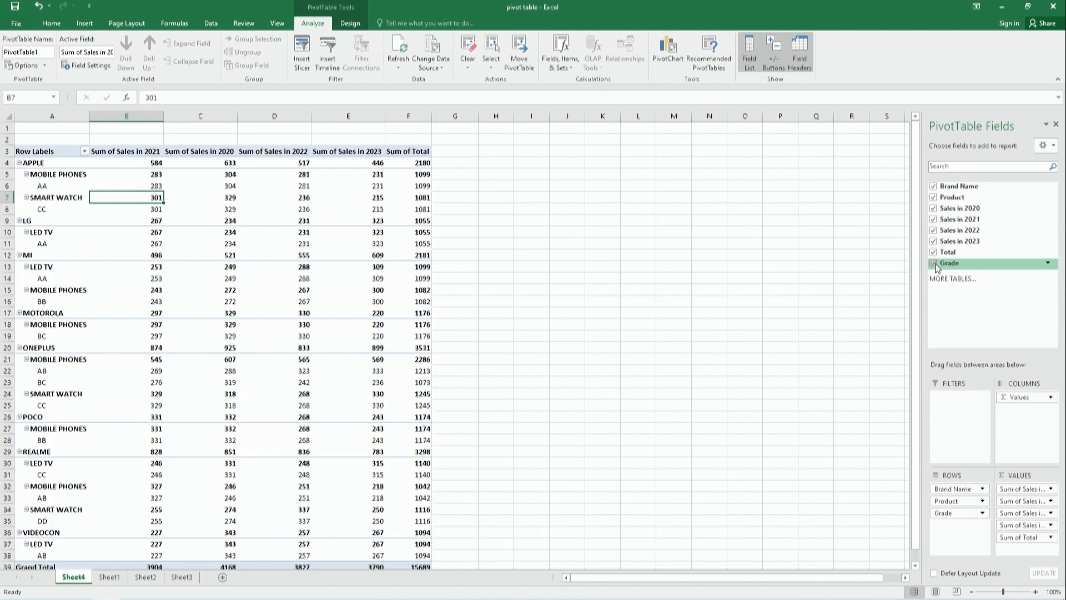
Change the product in cell B2 of Sheet1, the LG row, to LCD TV.
{"action": "scroll", "coordinate": [169, 336], "scroll_direction": "down", "scroll_amount": 4}
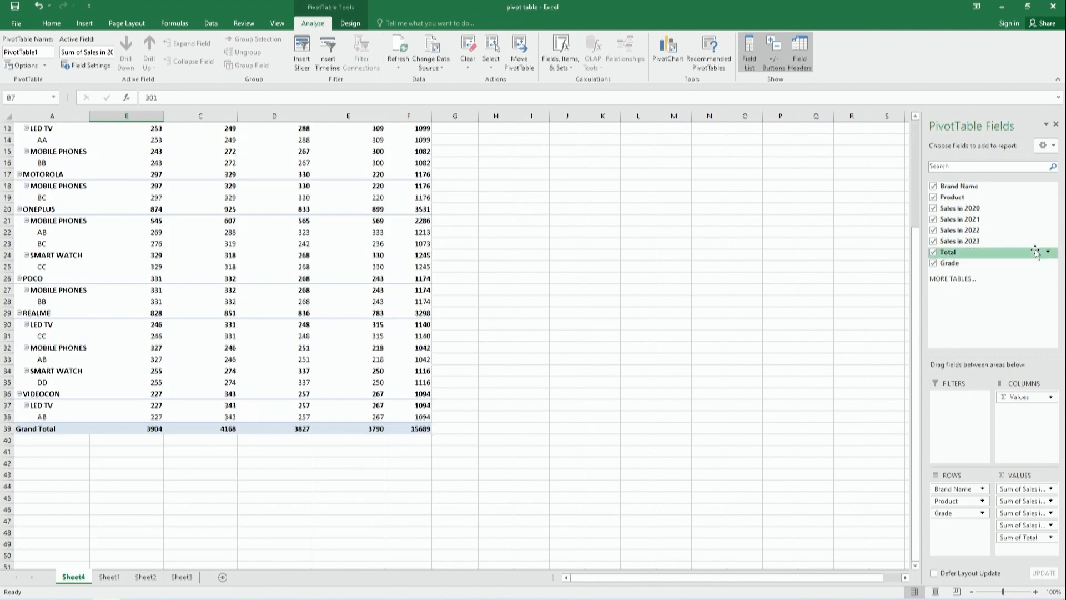
{"action": "scroll", "coordinate": [1036, 252], "scroll_direction": "up", "scroll_amount": 1}
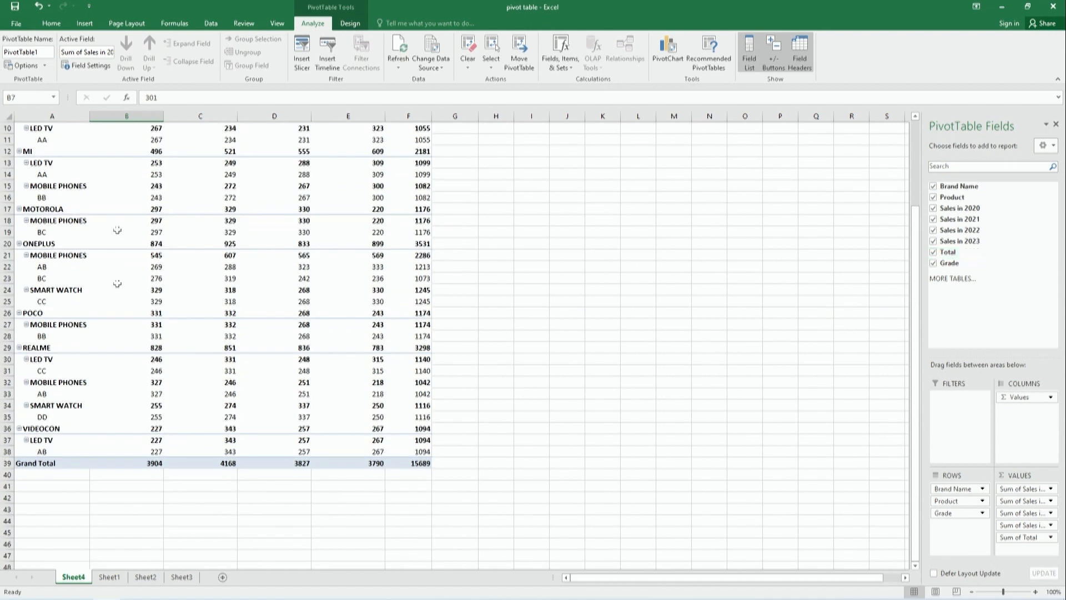
{"action": "left_click", "coordinate": [111, 577]}
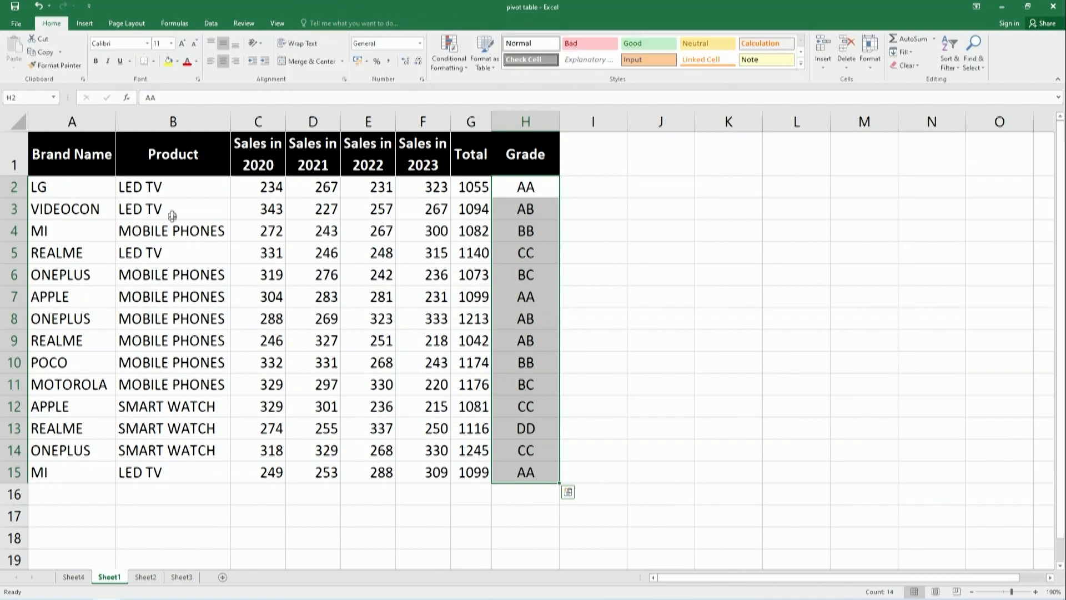
{"action": "left_click", "coordinate": [138, 192]}
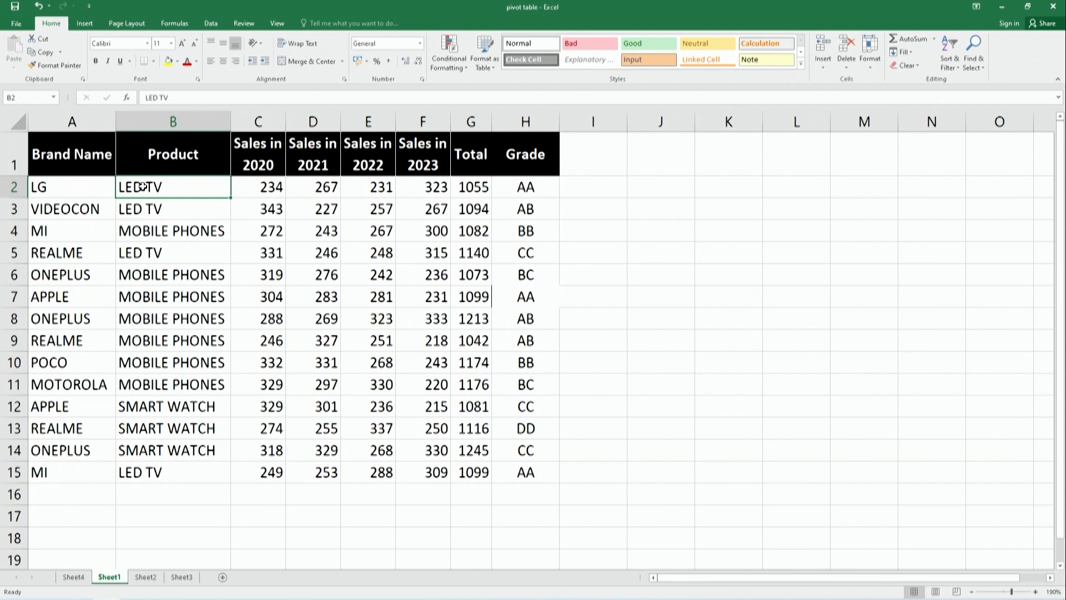
{"action": "left_click", "coordinate": [161, 98]}
{"action": "key", "text": "BackSpace"}
{"action": "key", "text": "BackSpace"}
{"action": "type", "text": "CD"}
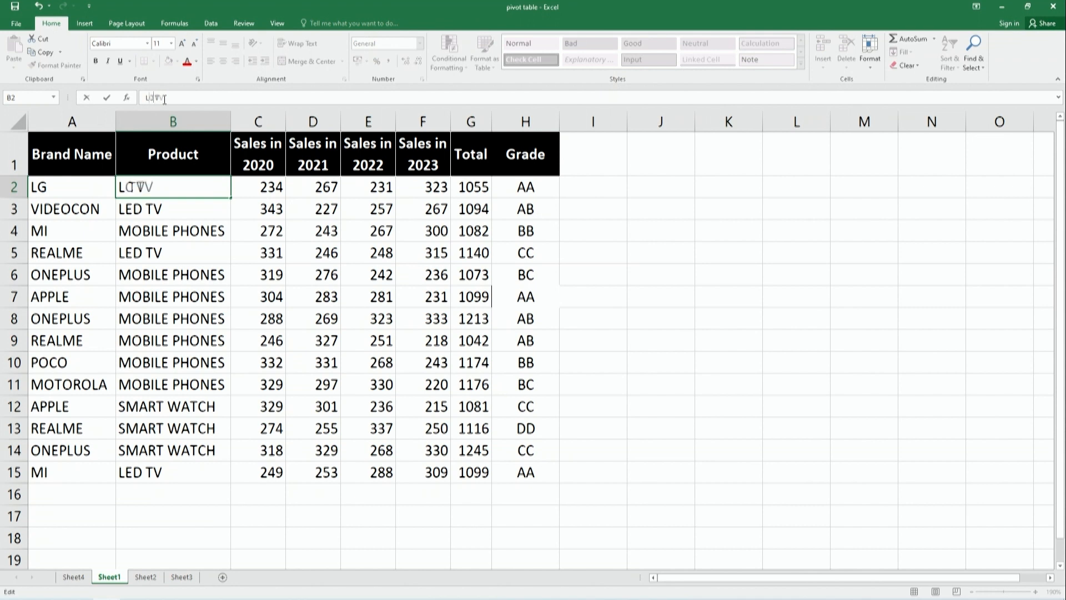
Return to the PivotTable on Sheet4 and refresh all data to bring in the changed LG product.
{"action": "left_click", "coordinate": [73, 577]}
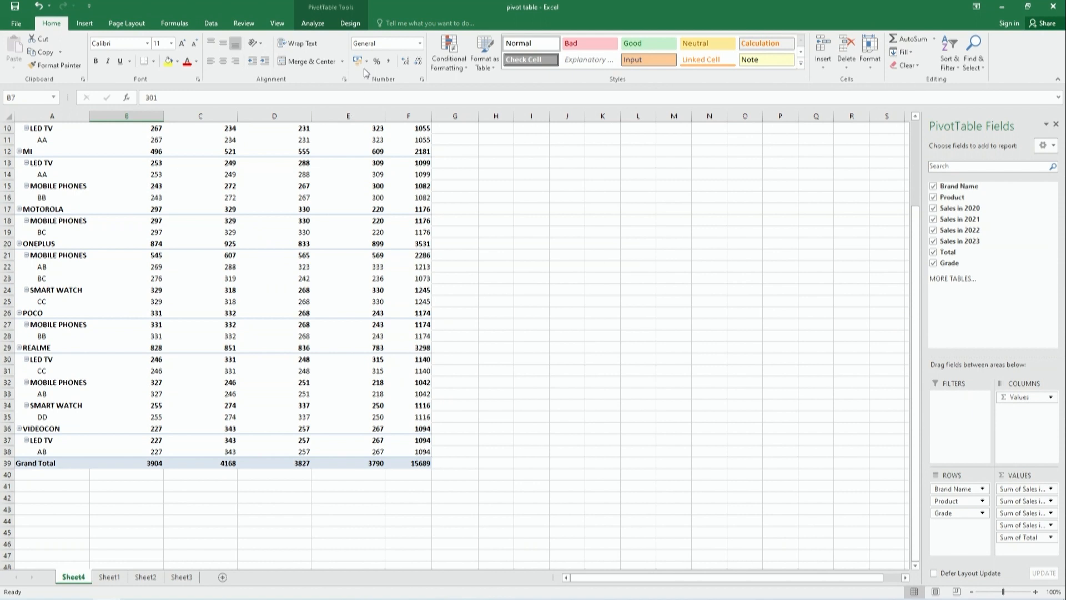
{"action": "scroll", "coordinate": [364, 176], "scroll_direction": "up", "scroll_amount": 3}
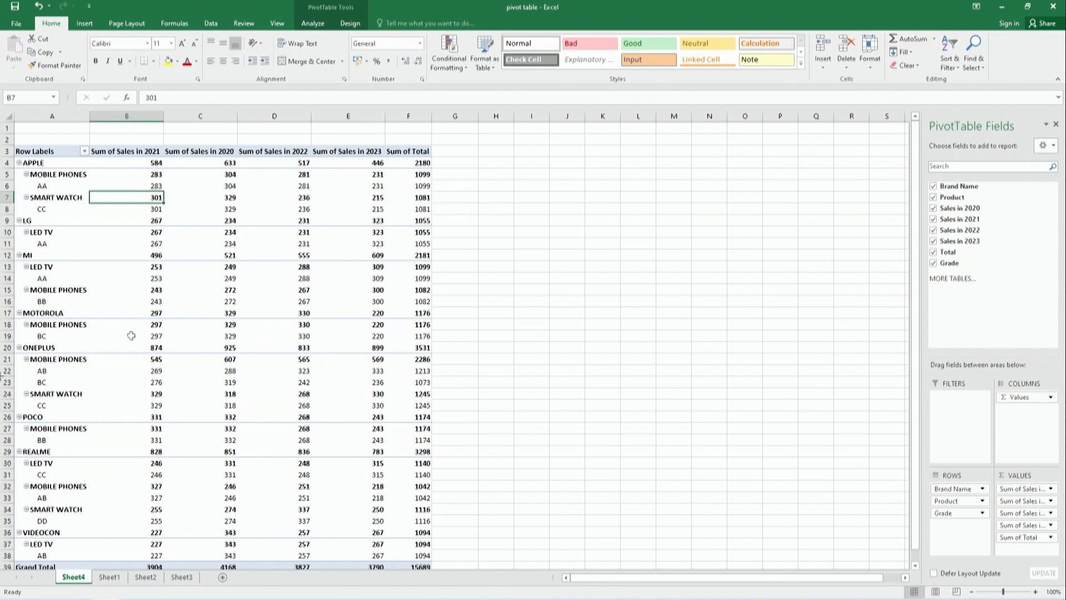
{"action": "left_click", "coordinate": [41, 234]}
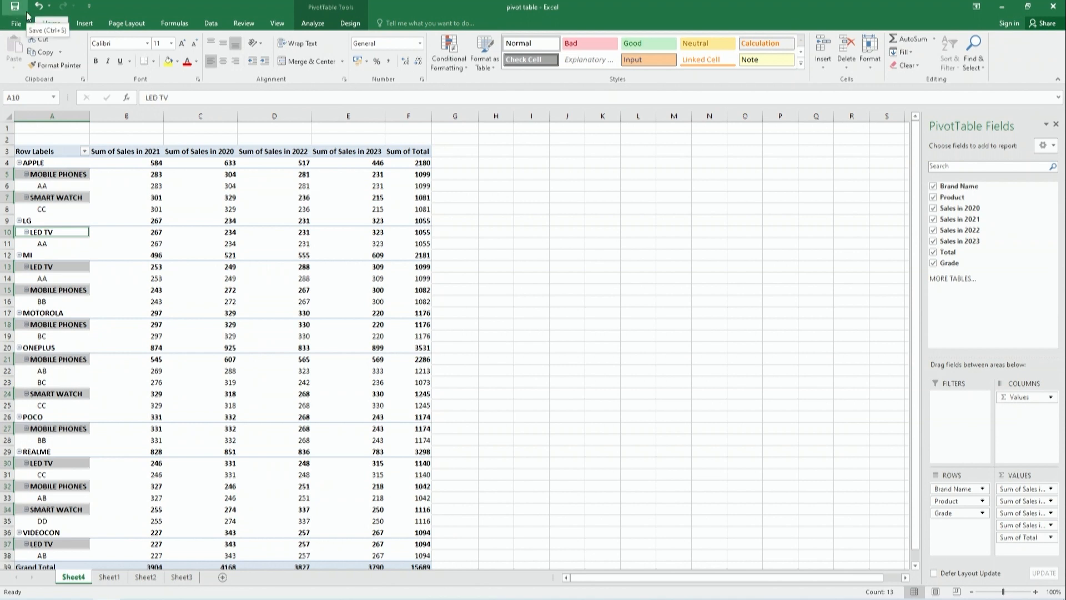
{"action": "left_click", "coordinate": [93, 23]}
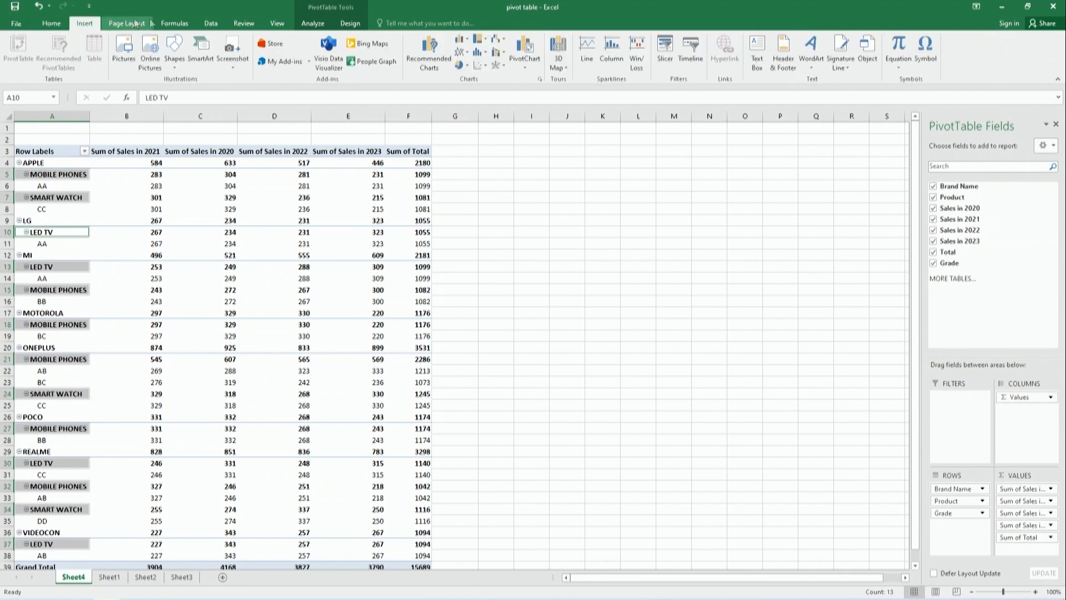
{"action": "left_click", "coordinate": [313, 24]}
{"action": "left_click", "coordinate": [392, 68]}
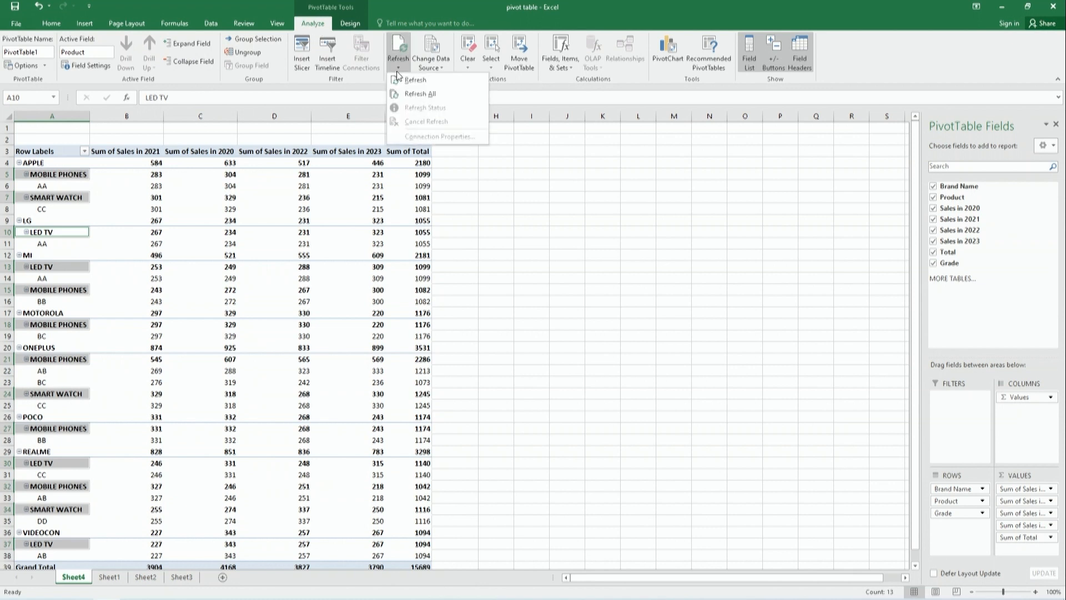
{"action": "left_click", "coordinate": [421, 98]}
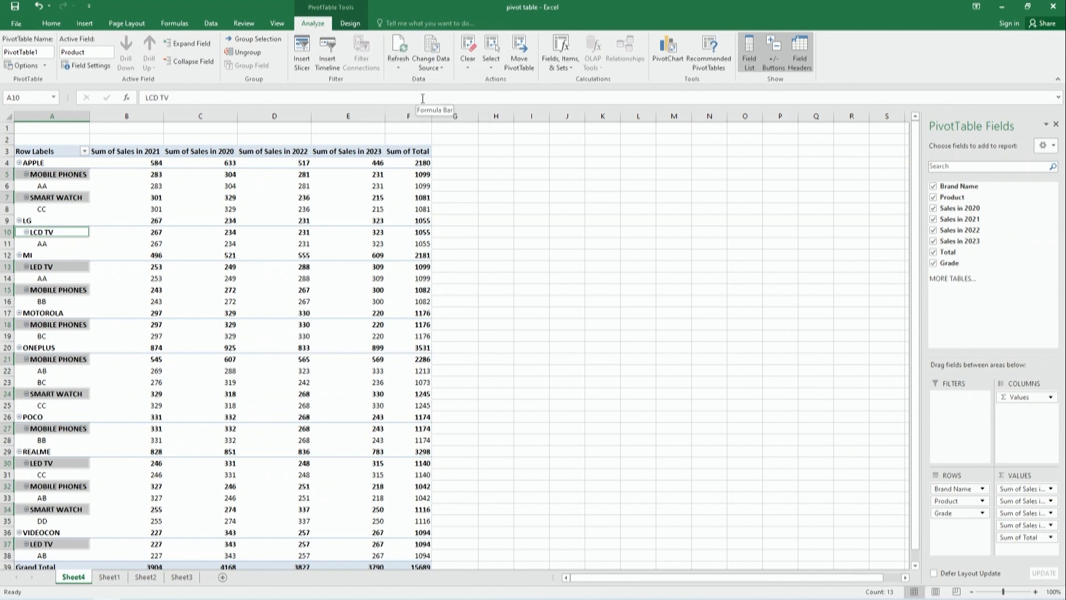
{"action": "left_click", "coordinate": [72, 231]}
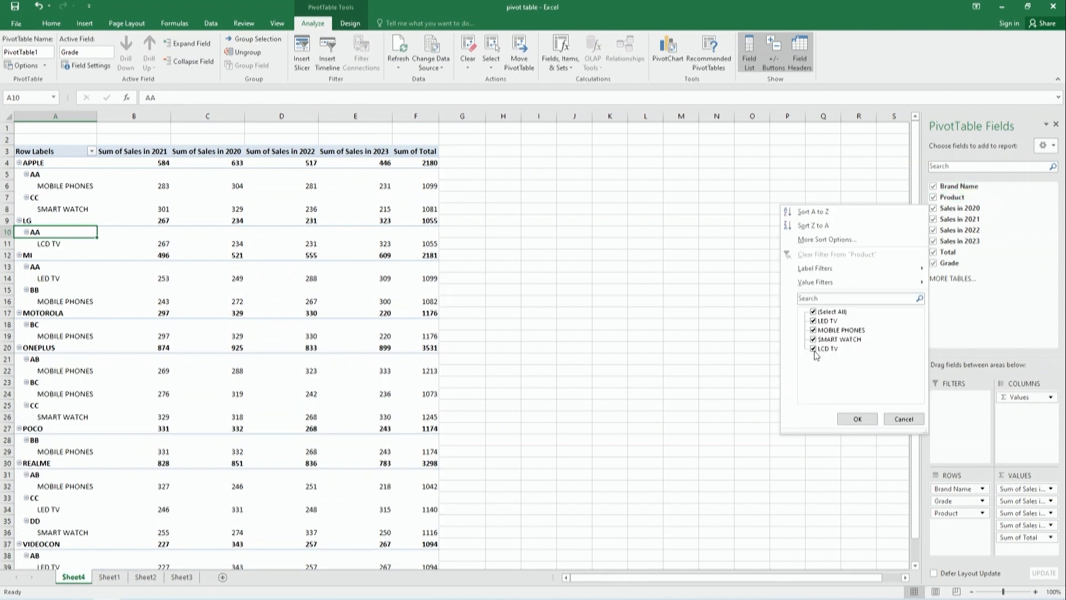
Filter the Product field to show only LCD TV.
{"action": "left_click", "coordinate": [814, 350]}
{"action": "left_click", "coordinate": [814, 312]}
{"action": "left_click", "coordinate": [814, 312]}
{"action": "left_click", "coordinate": [814, 349]}
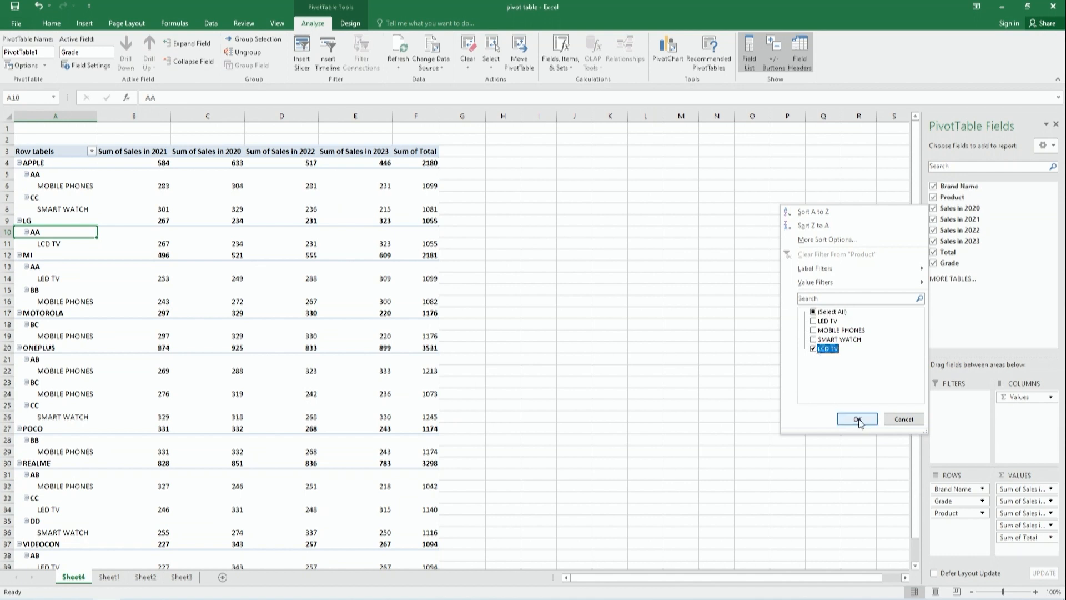
{"action": "left_click", "coordinate": [857, 420]}
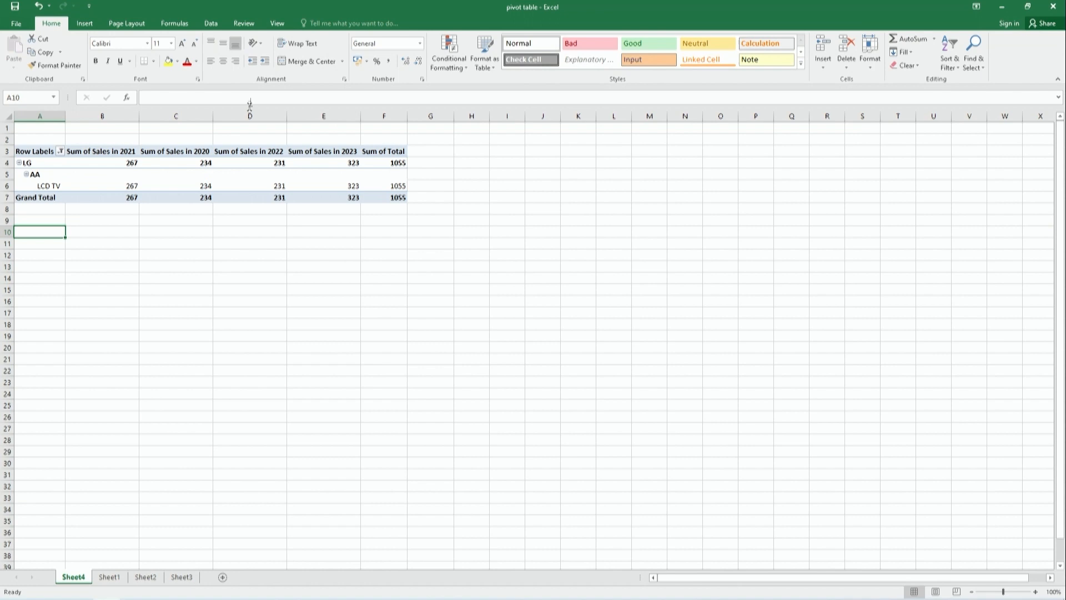
Remove all fields from the PivotTable, from Brand Name through Grade, to empty the report.
{"action": "left_click", "coordinate": [248, 184]}
{"action": "left_click", "coordinate": [932, 186]}
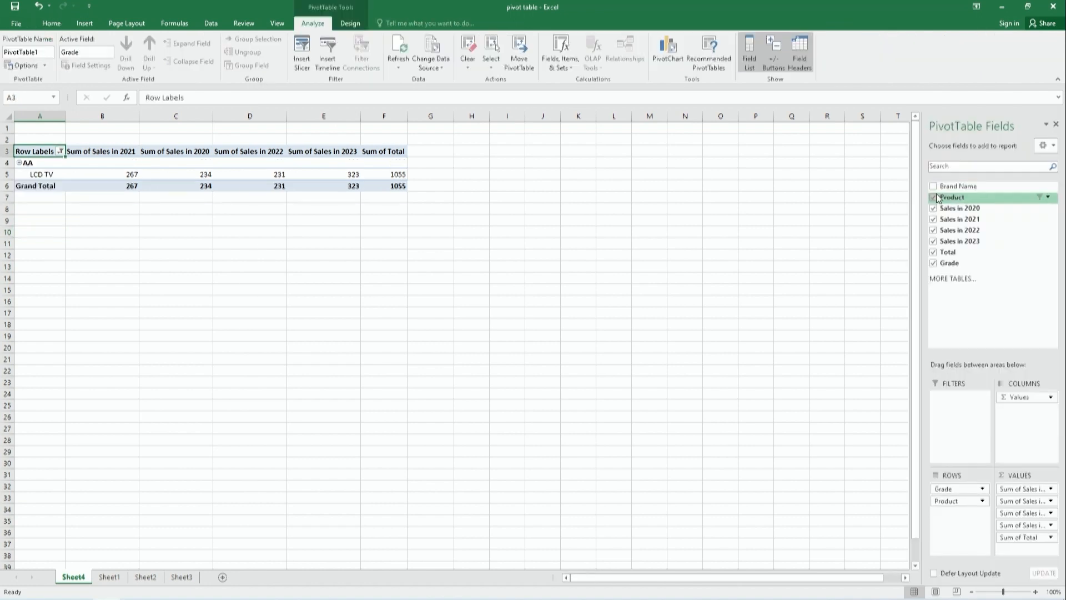
{"action": "left_click", "coordinate": [933, 197]}
{"action": "left_click", "coordinate": [933, 208]}
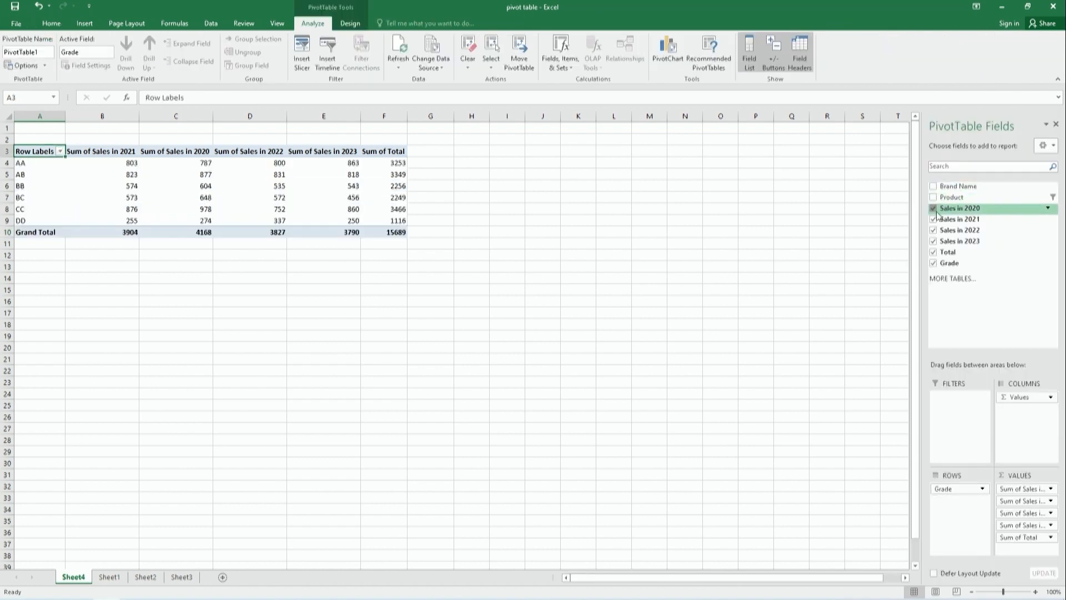
{"action": "left_click", "coordinate": [933, 219]}
{"action": "left_click", "coordinate": [933, 230]}
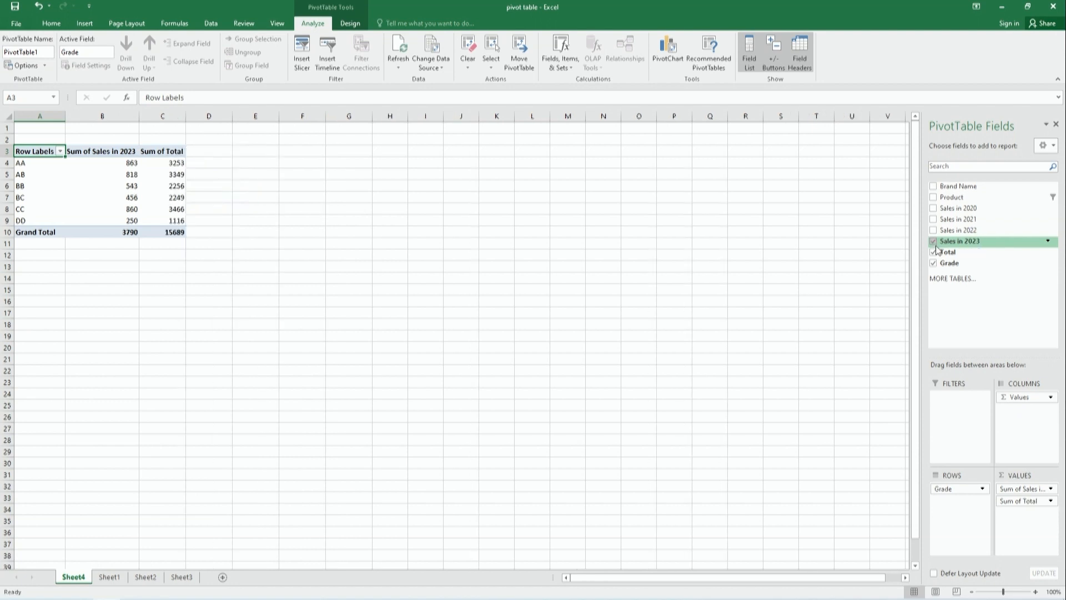
{"action": "left_click", "coordinate": [933, 240]}
{"action": "left_click", "coordinate": [933, 252]}
{"action": "left_click", "coordinate": [933, 263]}
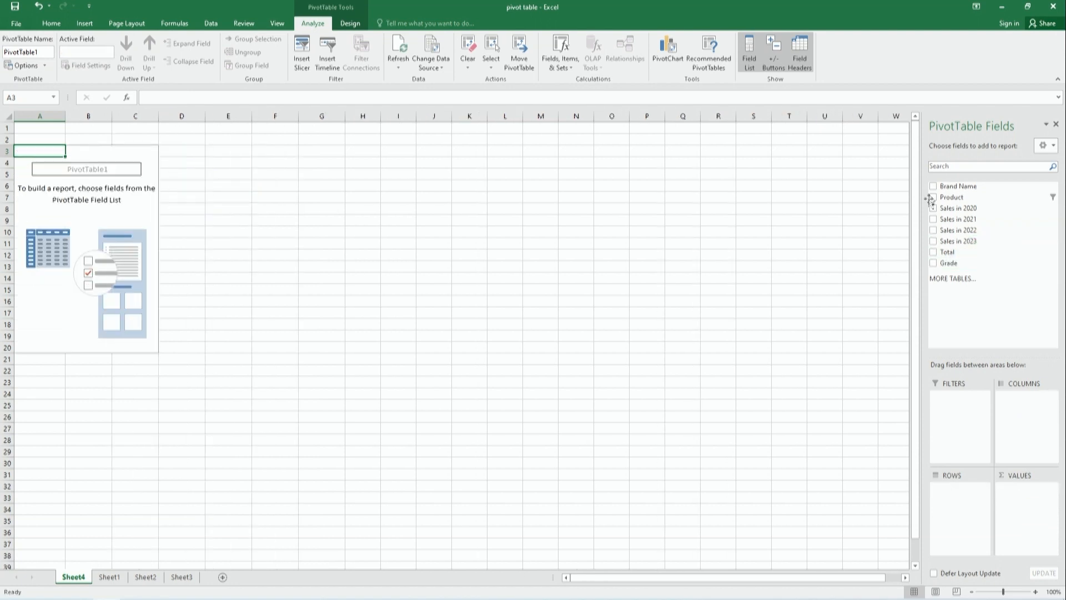
Add the Brand Name field to the rows and filter it to REALME only.
{"action": "left_click", "coordinate": [933, 186]}
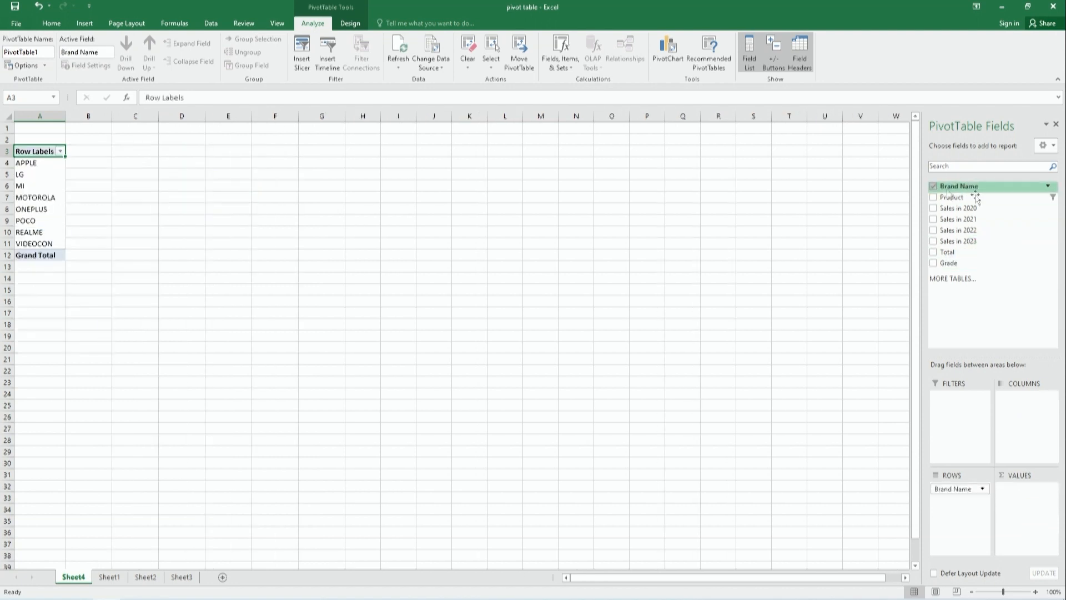
{"action": "left_click", "coordinate": [1048, 186]}
{"action": "left_click", "coordinate": [814, 301]}
{"action": "left_click", "coordinate": [813, 365]}
{"action": "left_click", "coordinate": [857, 407]}
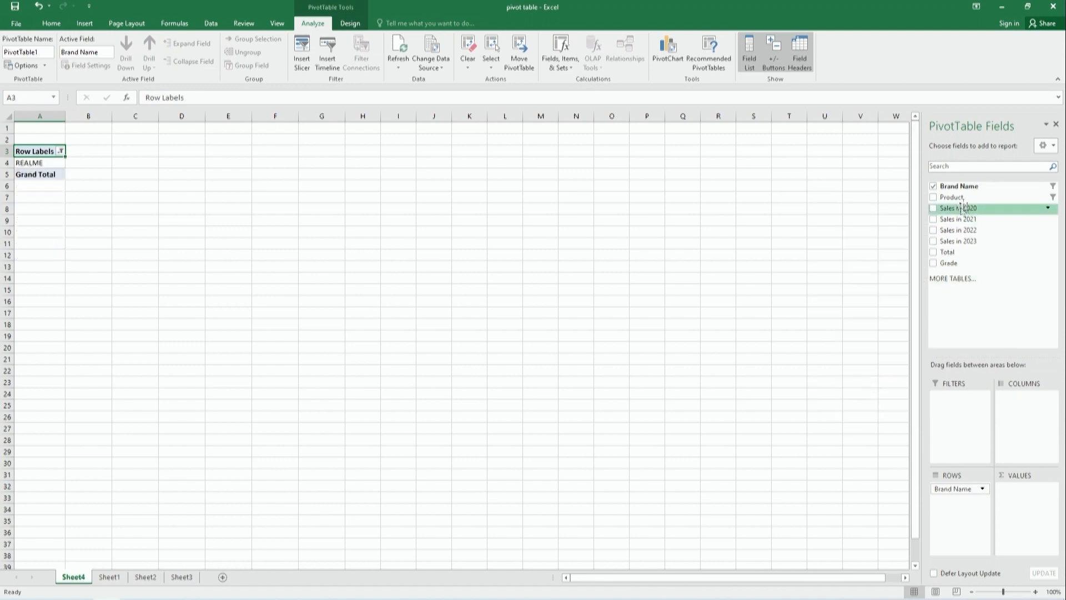
Set the Product field's filter to SMART WATCH only.
{"action": "left_click", "coordinate": [1048, 197]}
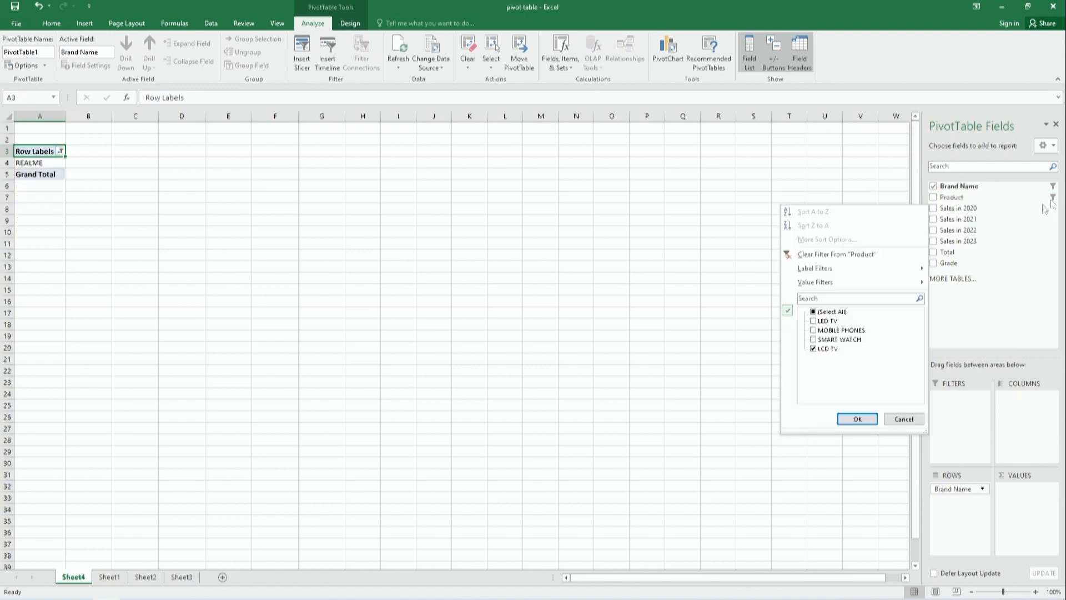
{"action": "left_click", "coordinate": [813, 312]}
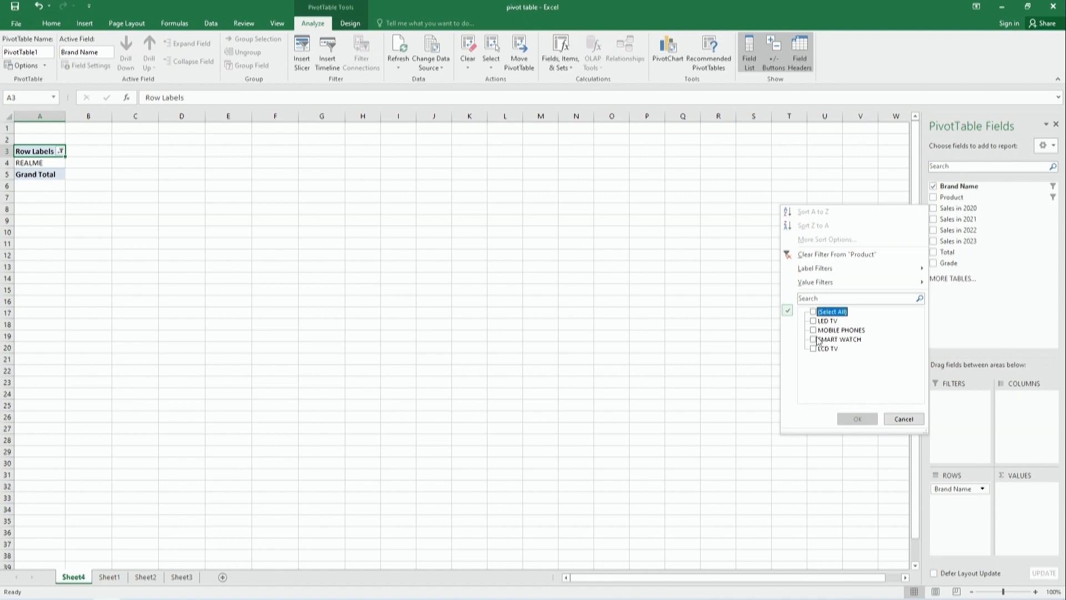
{"action": "left_click", "coordinate": [813, 339]}
{"action": "left_click", "coordinate": [857, 418]}
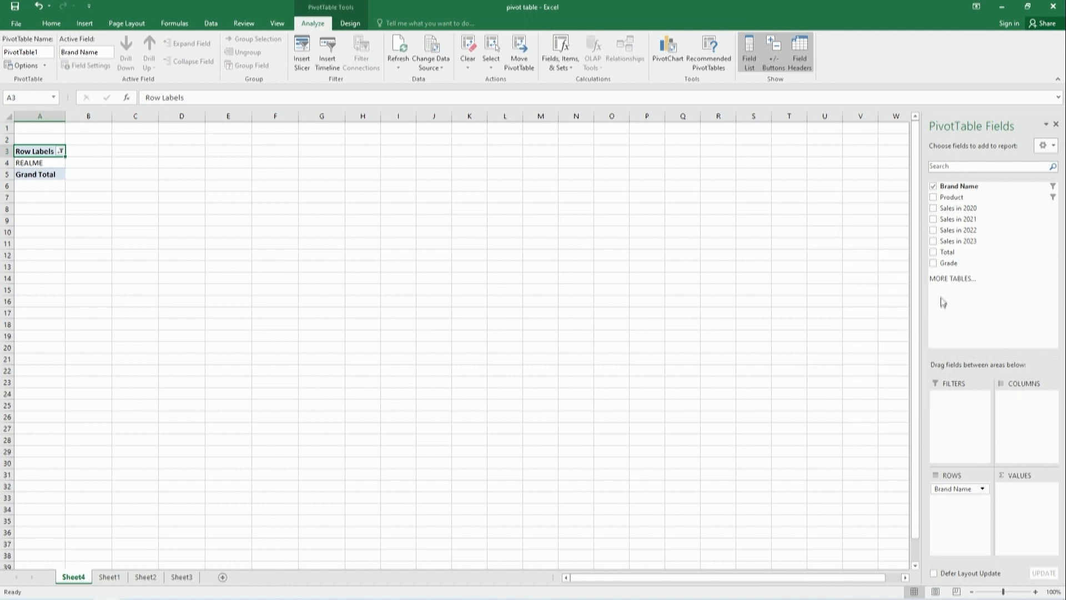
Add Sales in 2020 to the values and Product to the rows under the brand.
{"action": "left_click", "coordinate": [934, 210]}
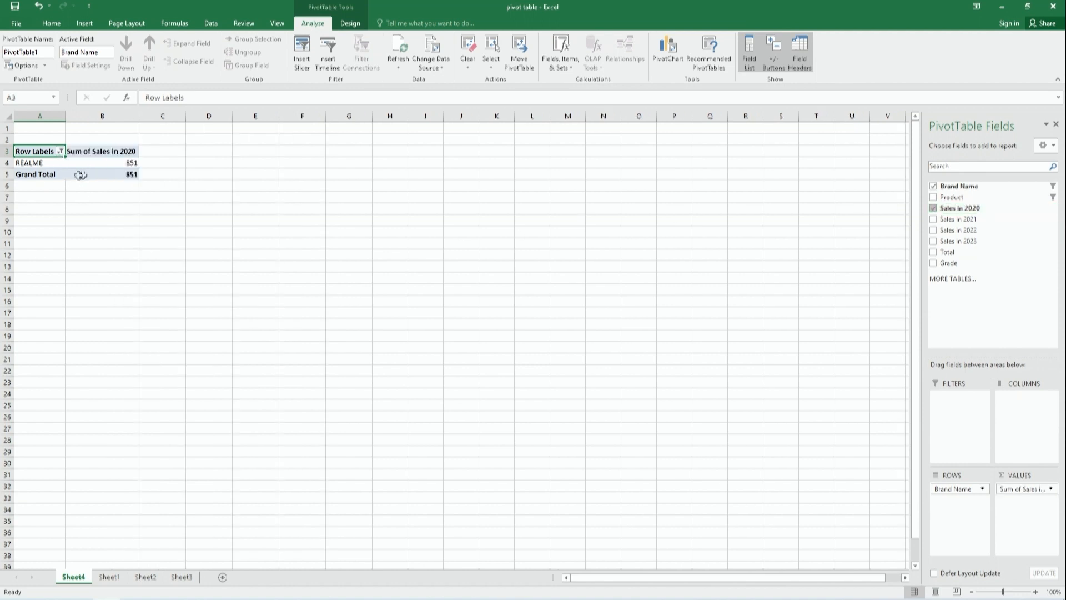
{"action": "left_click", "coordinate": [36, 163]}
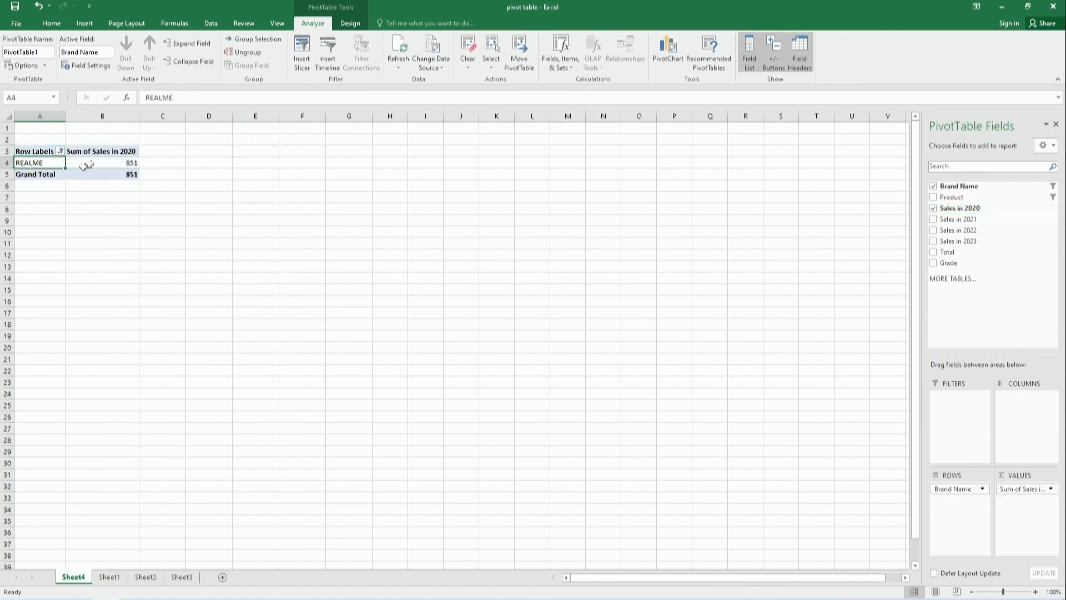
{"action": "left_click", "coordinate": [1014, 201]}
{"action": "left_click", "coordinate": [75, 174]}
{"action": "left_click", "coordinate": [141, 174]}
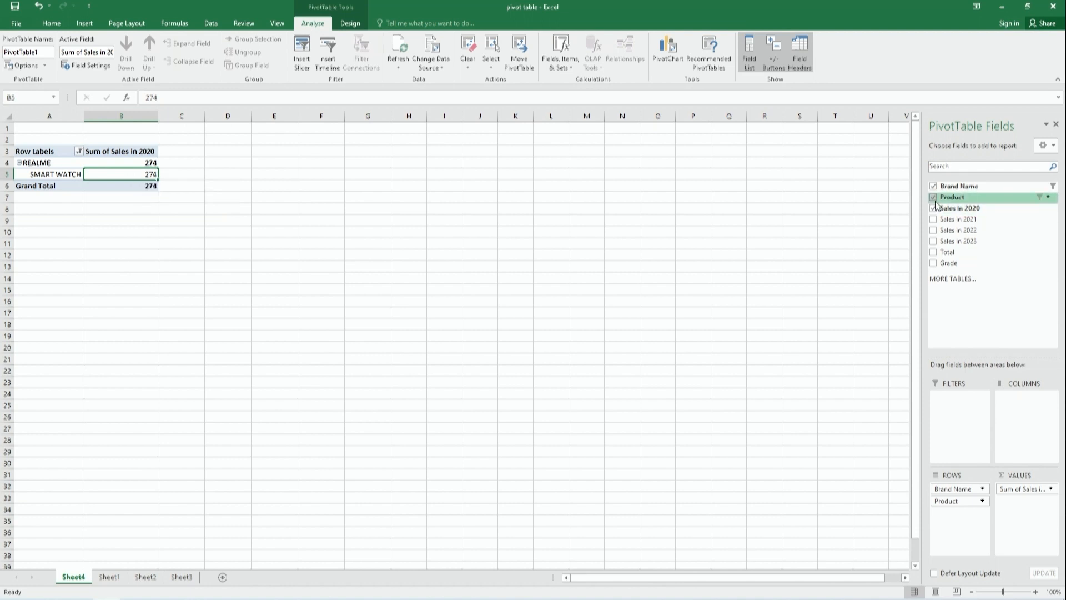
Reset the Brand Name filter to include all brands and check the 2020 smart watch sales per brand.
{"action": "left_click", "coordinate": [1048, 197]}
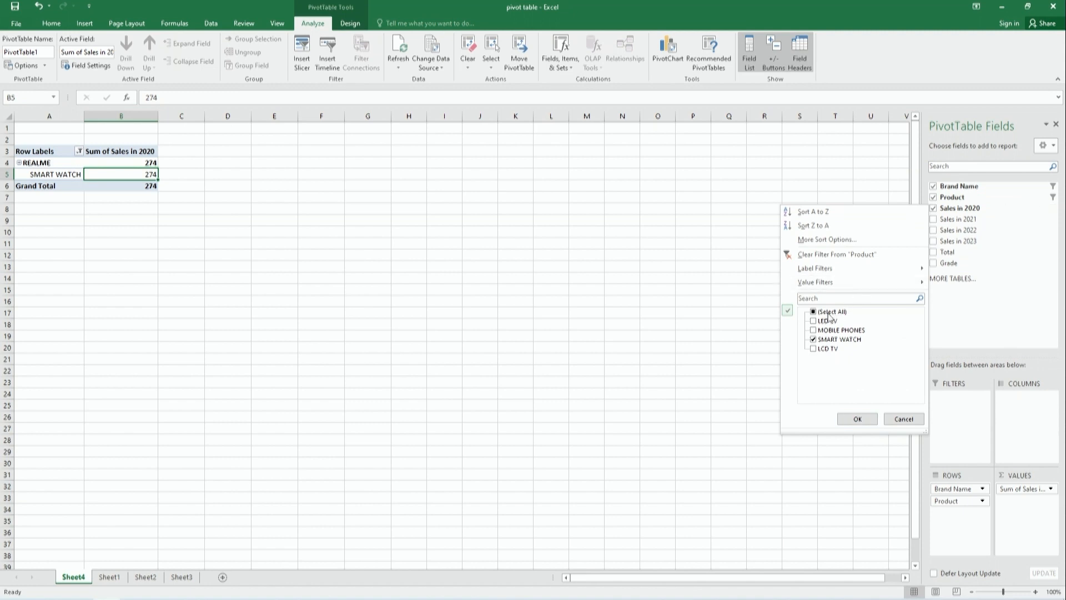
{"action": "left_click", "coordinate": [859, 191]}
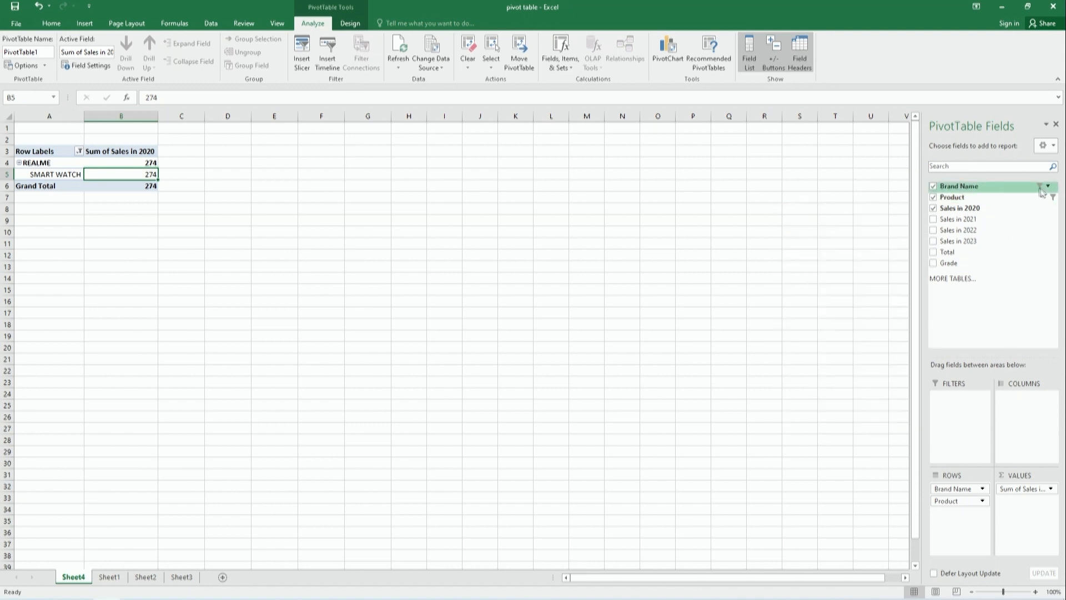
{"action": "left_click", "coordinate": [1048, 187]}
{"action": "left_click", "coordinate": [813, 301]}
{"action": "left_click", "coordinate": [857, 407]}
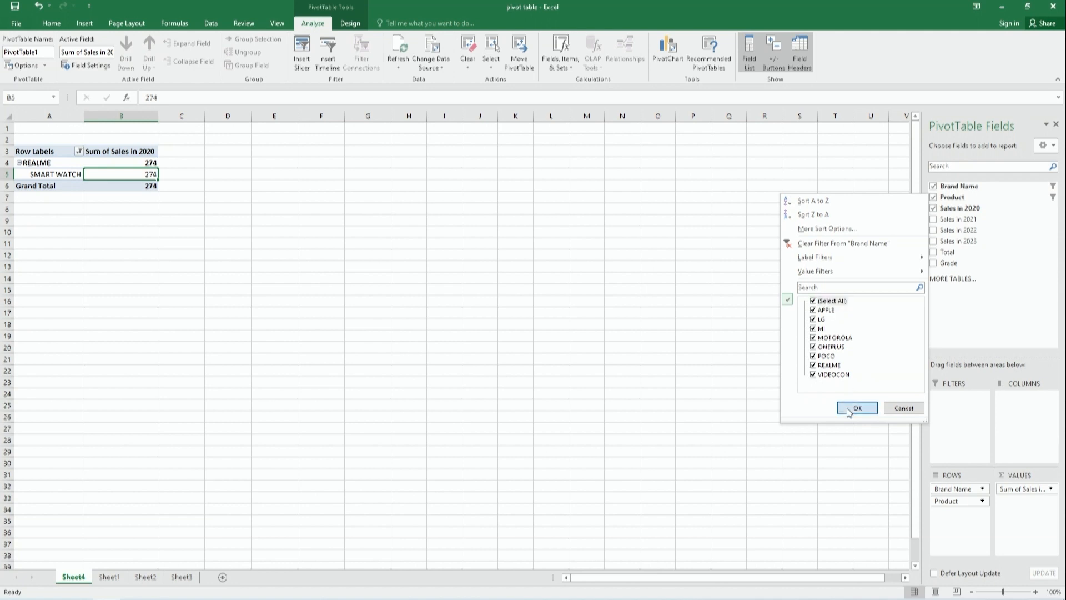
{"action": "left_click", "coordinate": [33, 186]}
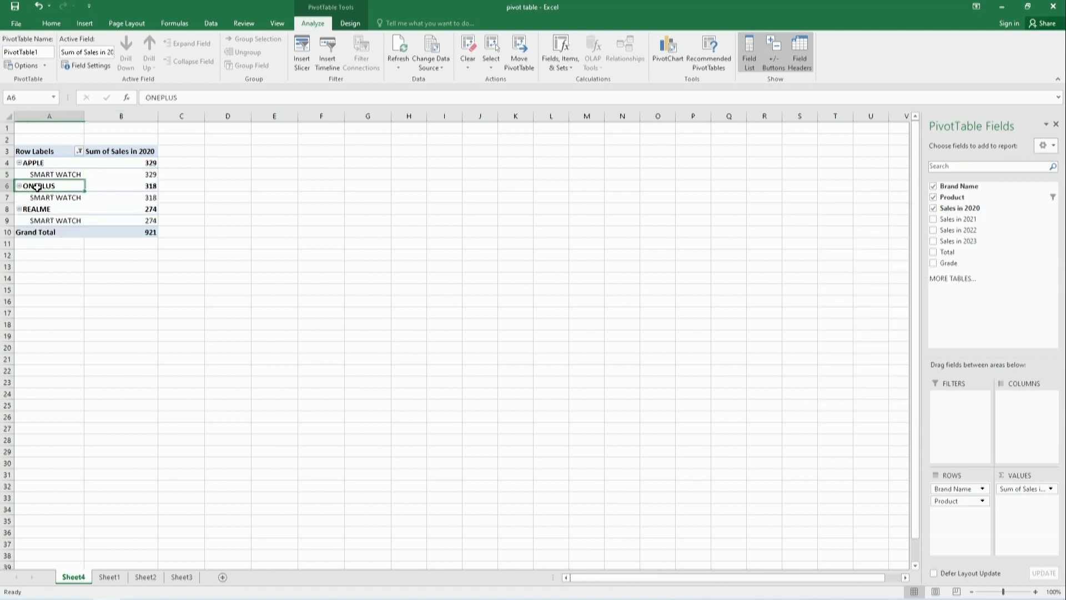
{"action": "left_click", "coordinate": [36, 209]}
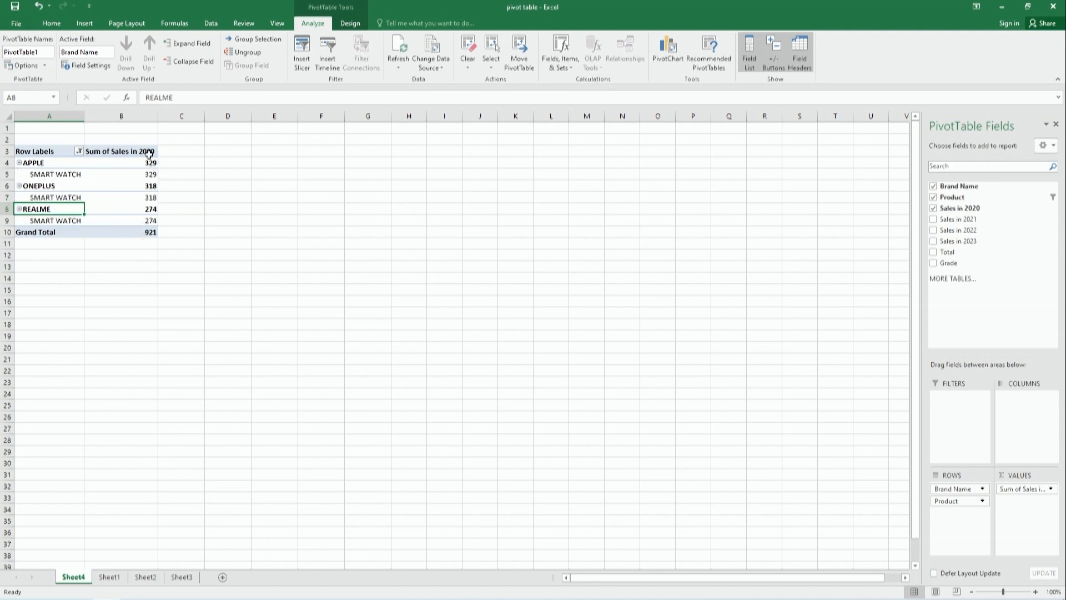
{"action": "left_click", "coordinate": [149, 233]}
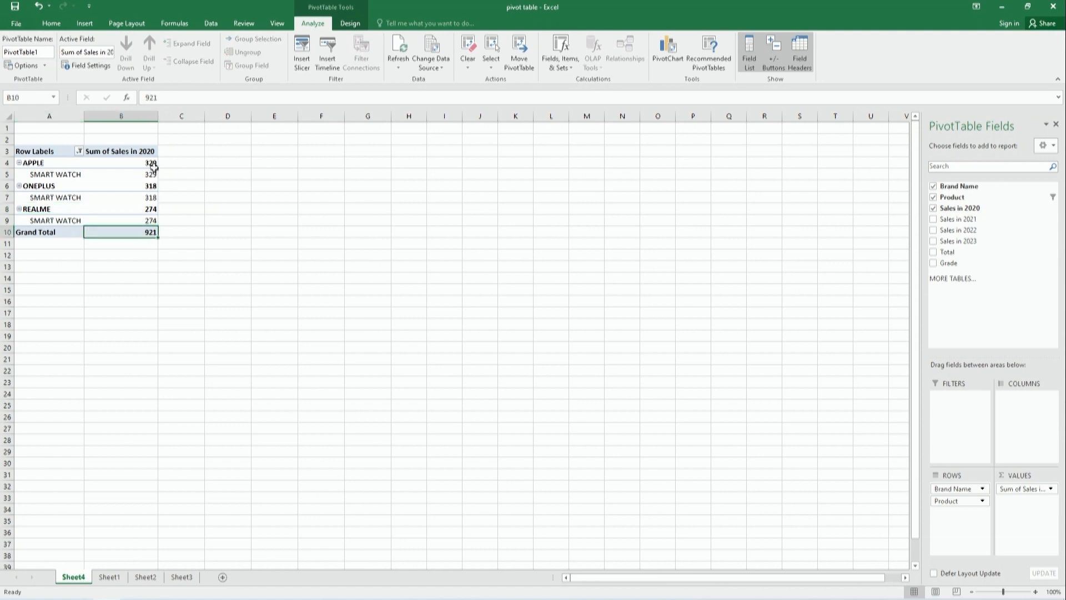
Add Sales in 2021, Sales in 2022, Sales in 2023, Total and Grade to the PivotTable, and select the Sum of Total values.
{"action": "left_click", "coordinate": [933, 219]}
{"action": "left_click", "coordinate": [934, 229]}
{"action": "left_click", "coordinate": [934, 241]}
{"action": "left_click", "coordinate": [933, 252]}
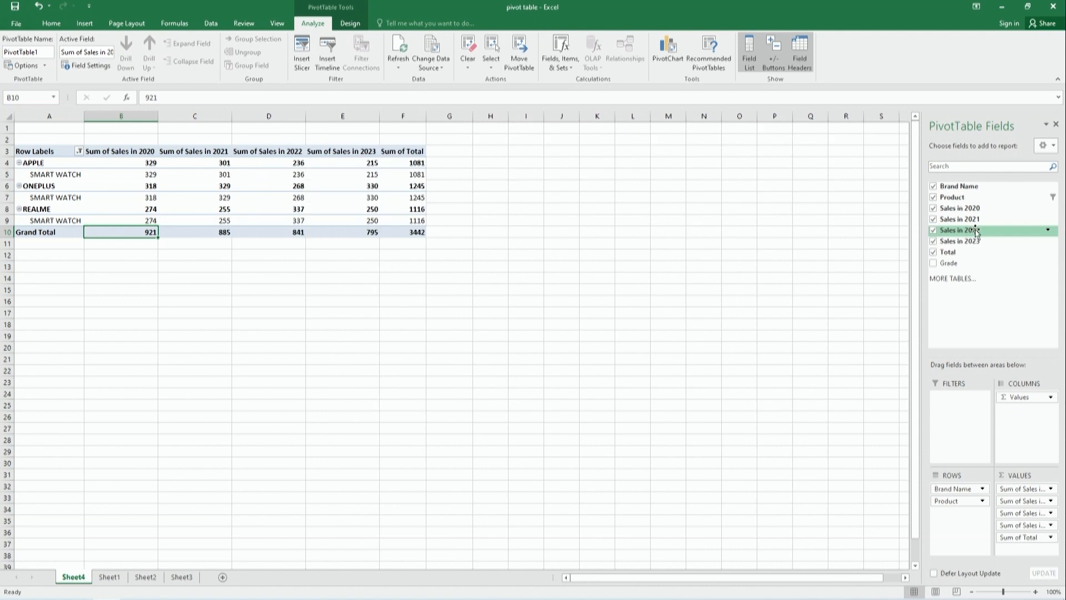
{"action": "left_click", "coordinate": [934, 263]}
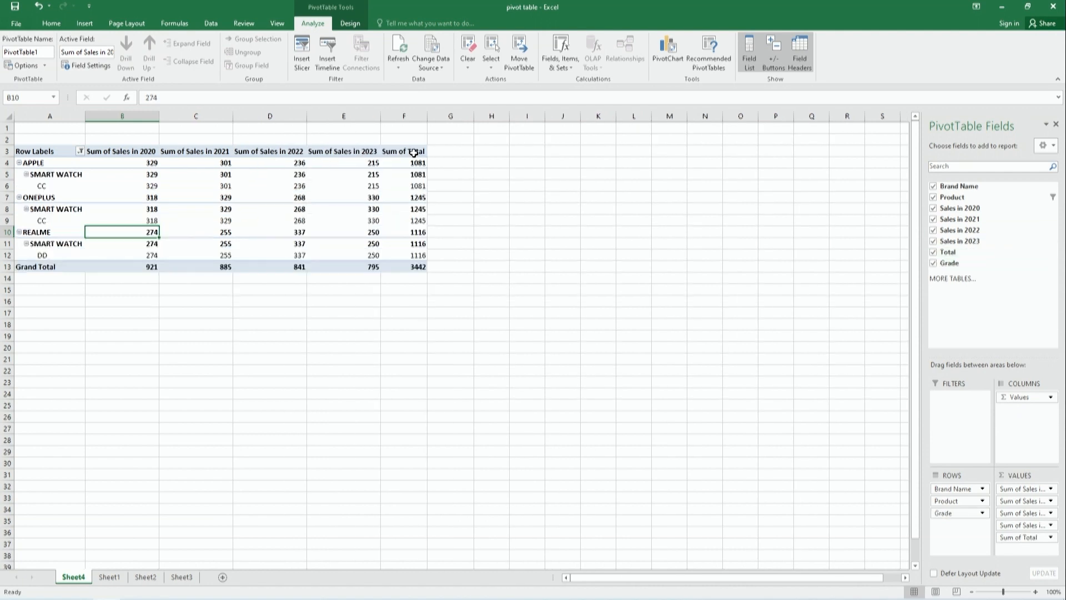
{"action": "left_click_drag", "start_coordinate": [416, 162], "coordinate": [424, 266]}
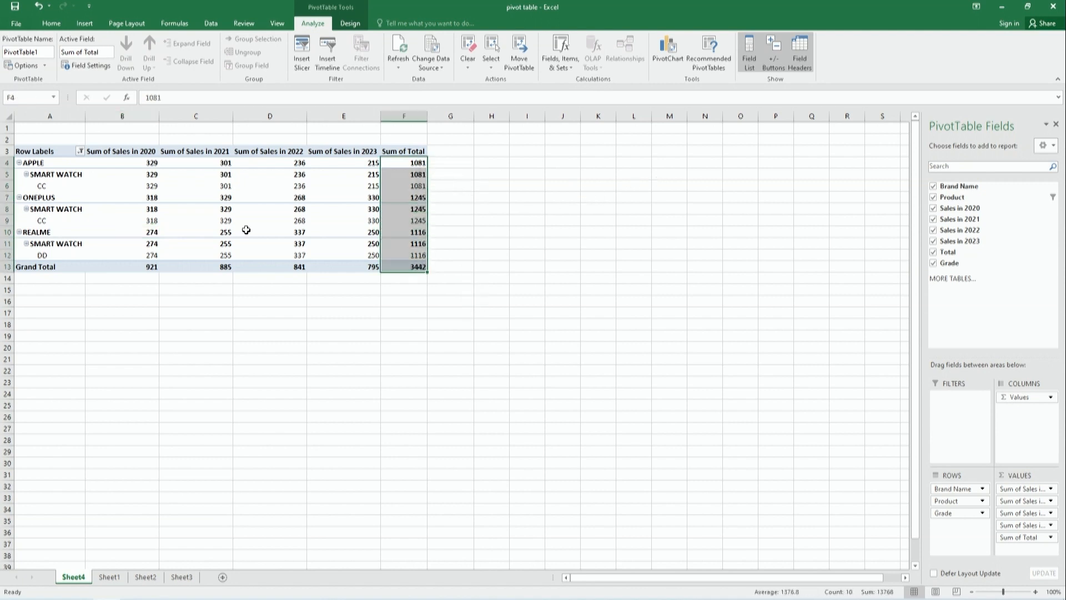
Remove Brand Name, all four sales years, Total and Grade from the PivotTable, keeping only Product in the rows.
{"action": "left_click", "coordinate": [20, 142]}
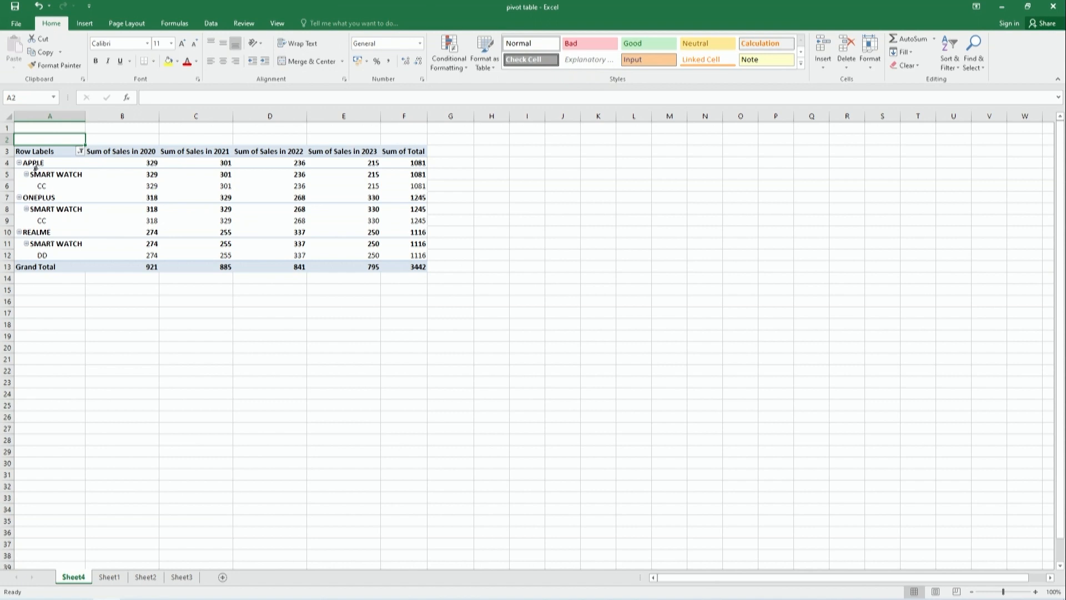
{"action": "left_click", "coordinate": [30, 152]}
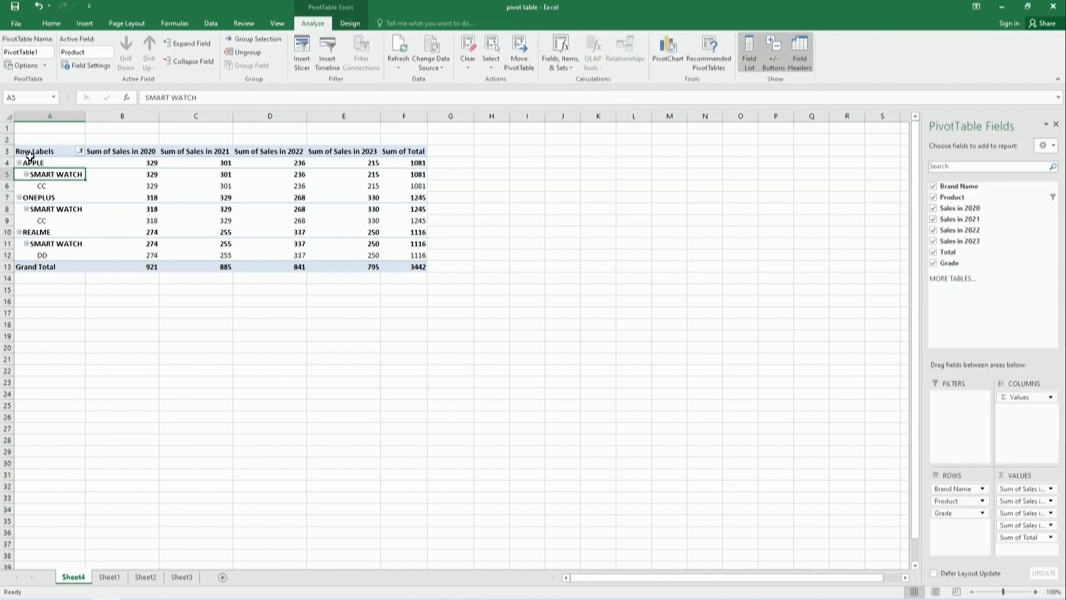
{"action": "left_click", "coordinate": [933, 187]}
{"action": "left_click", "coordinate": [933, 208]}
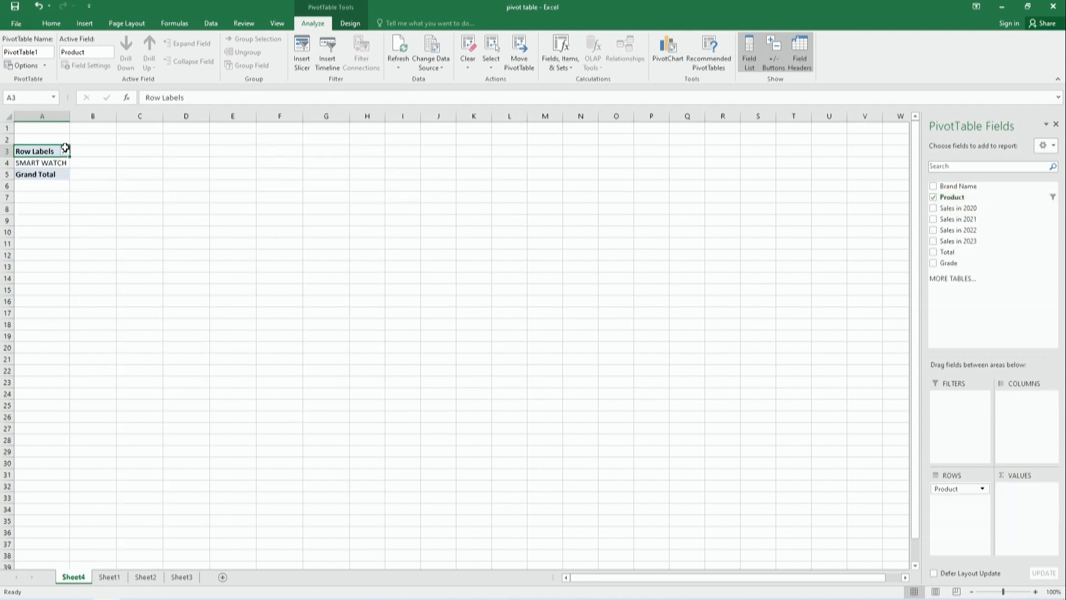
Change the Product filter to MOBILE PHONES only and add Brand Name to the rows under the product.
{"action": "left_click", "coordinate": [1052, 197]}
{"action": "left_click", "coordinate": [822, 312]}
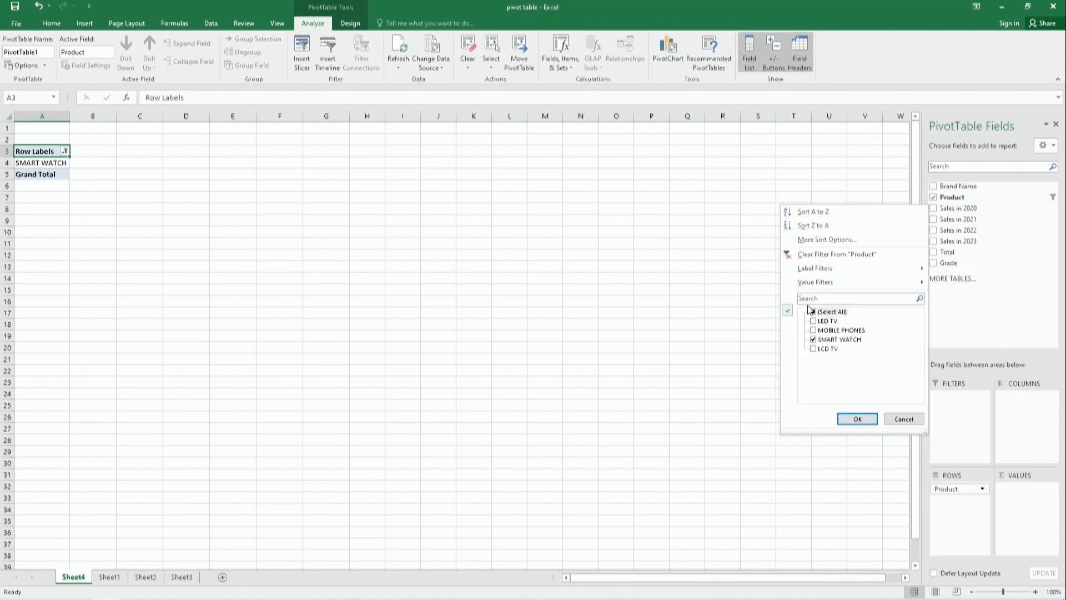
{"action": "left_click", "coordinate": [814, 313]}
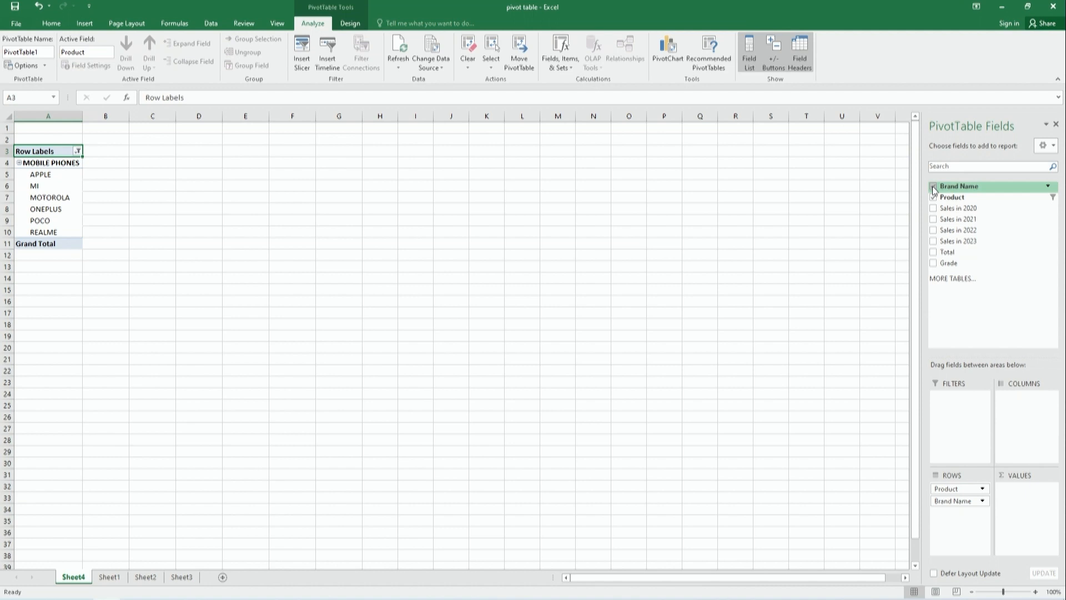
Add Sales in 2023 to the values and check the mobile phone sales per brand and their grand total.
{"action": "left_click", "coordinate": [932, 241]}
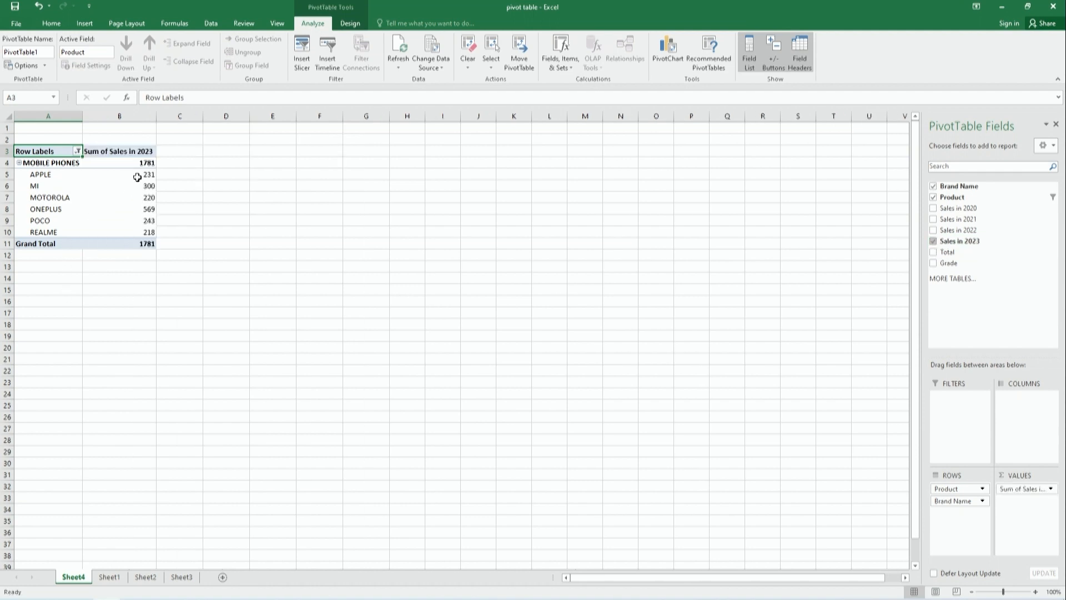
{"action": "left_click_drag", "start_coordinate": [148, 174], "coordinate": [152, 231]}
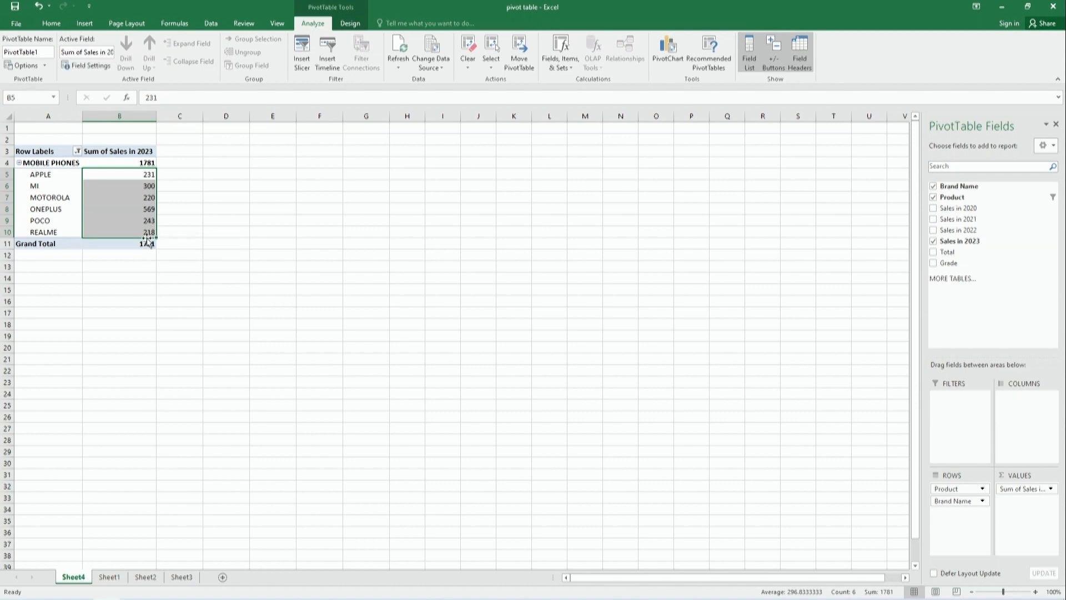
{"action": "left_click", "coordinate": [144, 243]}
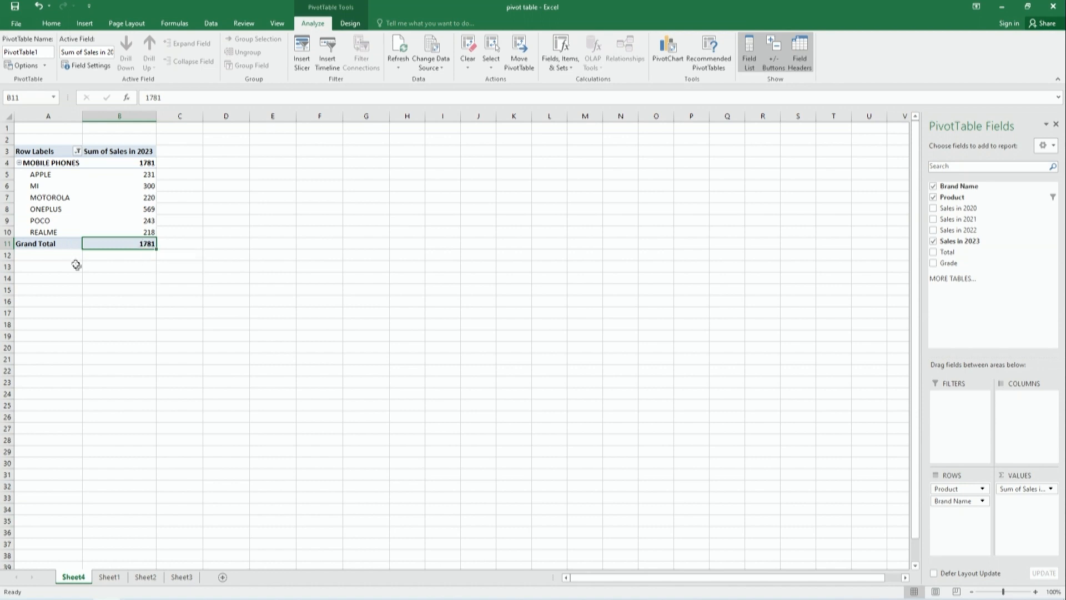
{"action": "left_click", "coordinate": [116, 255]}
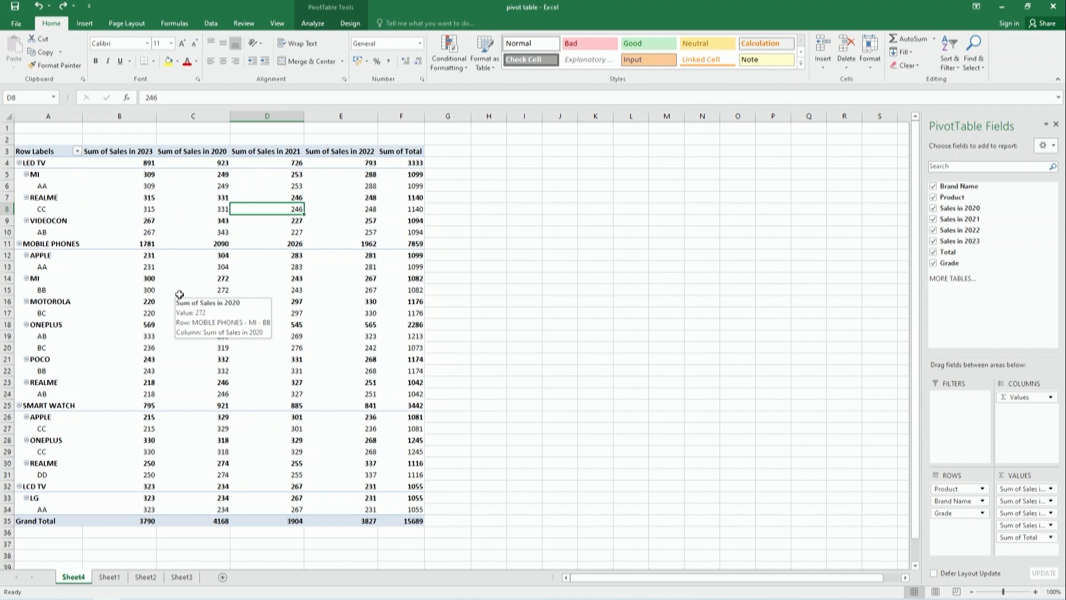
Clear all fields from the PivotTable so the report is empty.
{"action": "left_click", "coordinate": [118, 201]}
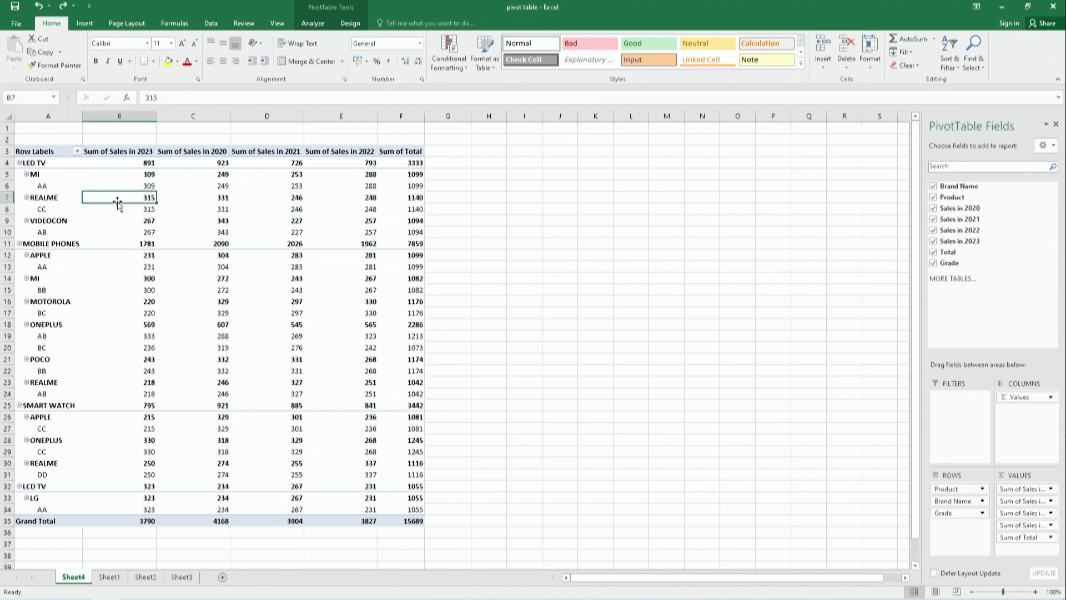
{"action": "left_click", "coordinate": [314, 23]}
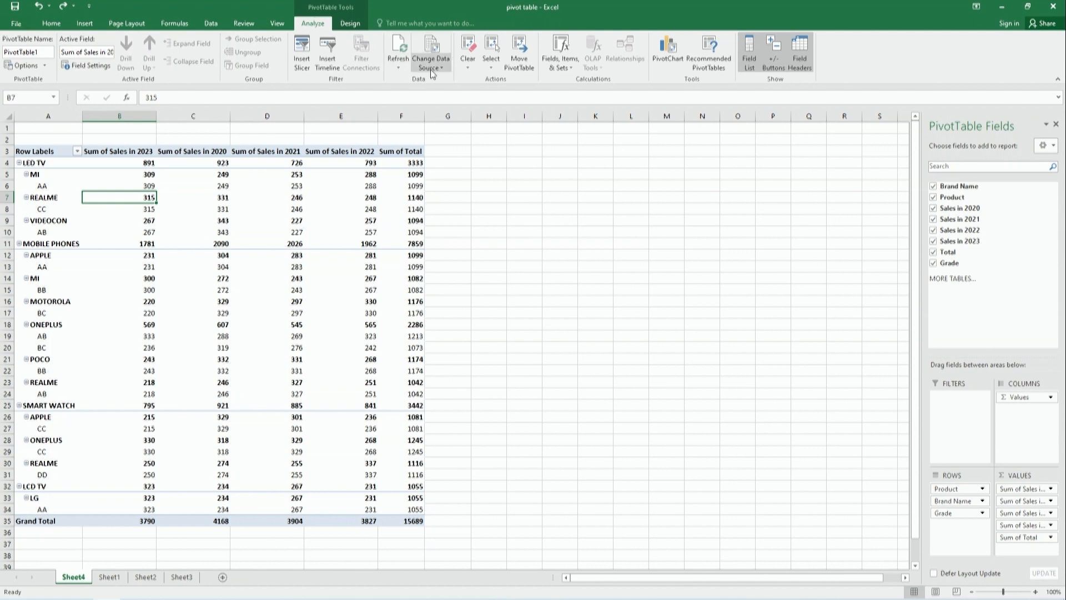
{"action": "left_click", "coordinate": [468, 71]}
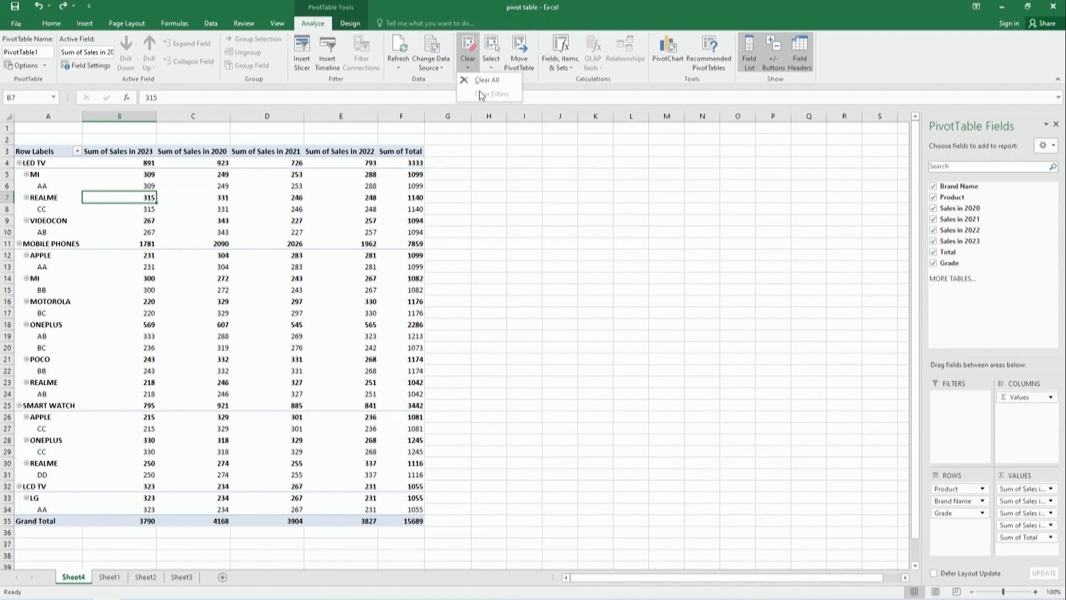
{"action": "left_click", "coordinate": [486, 81]}
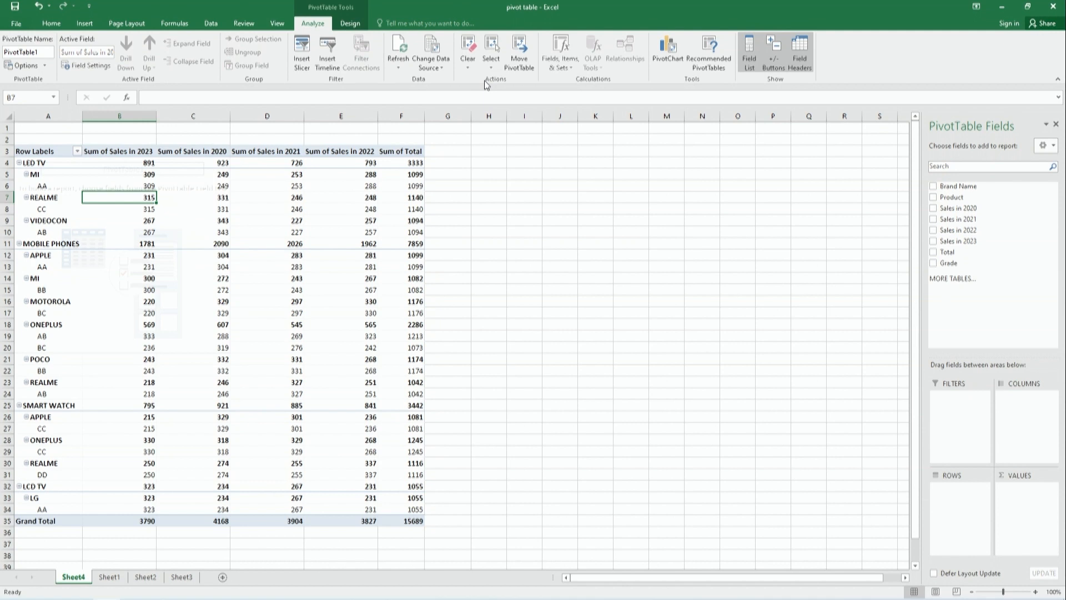